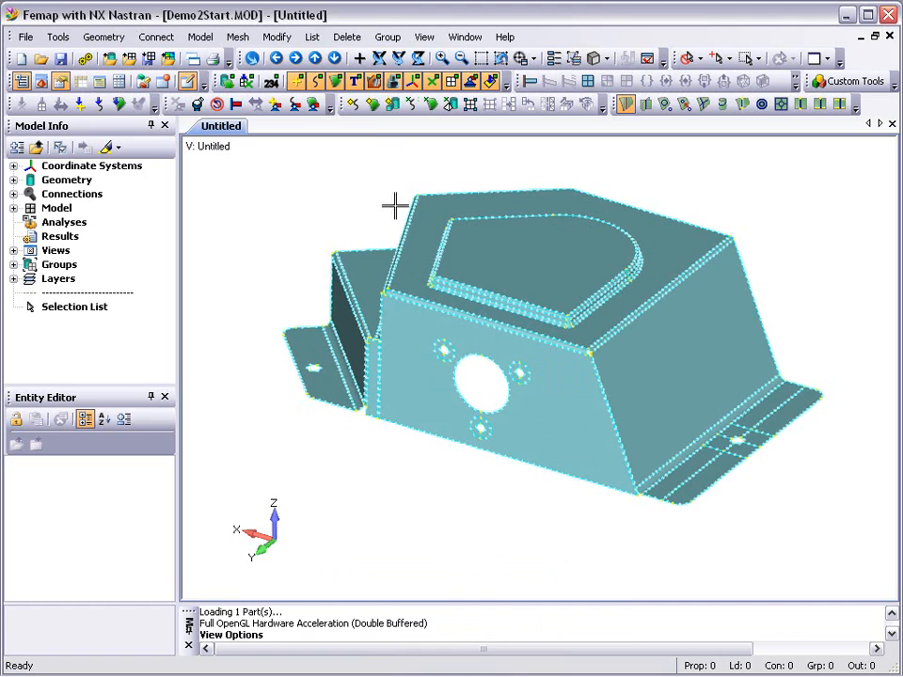
- Apply automatic mesh sizing to all surfaces of the part with an element size of 6.25
{"action": "left_click", "coordinate": [373, 105]}
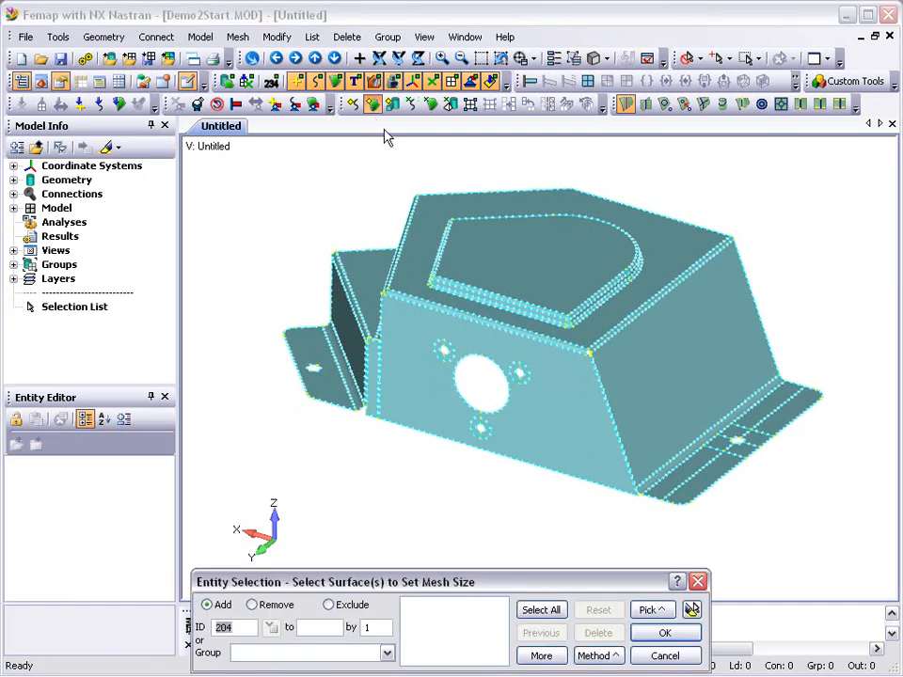
{"action": "left_click", "coordinate": [482, 428]}
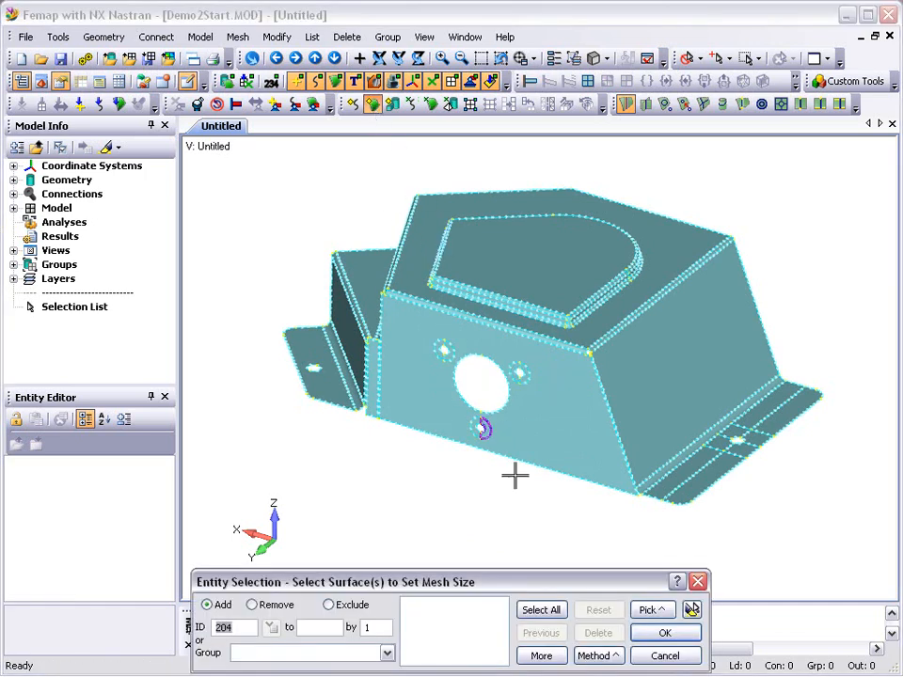
{"action": "left_click", "coordinate": [540, 610]}
{"action": "left_click", "coordinate": [655, 634]}
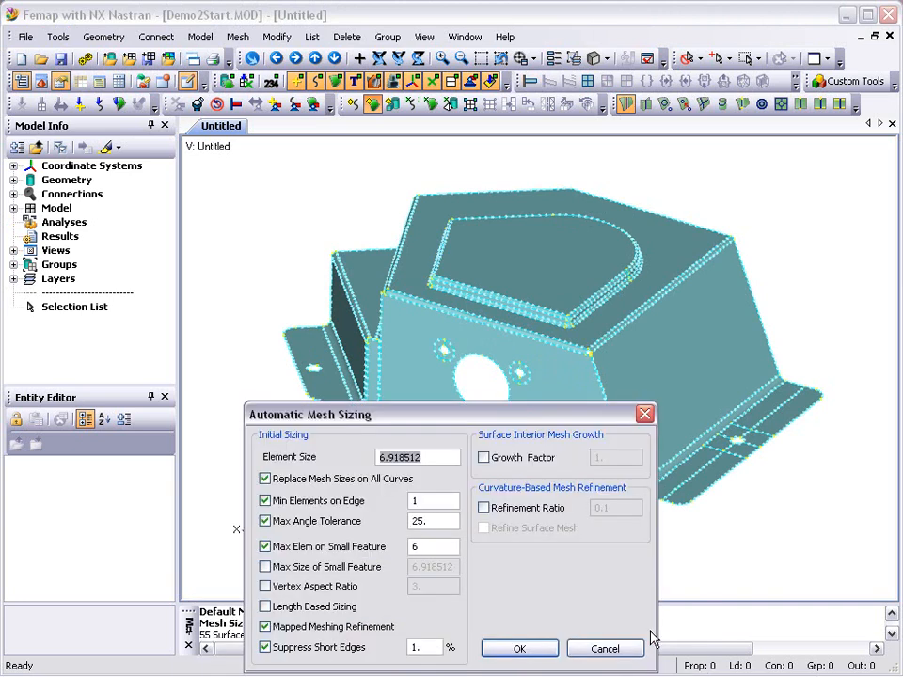
{"action": "type", "text": "6.25"}
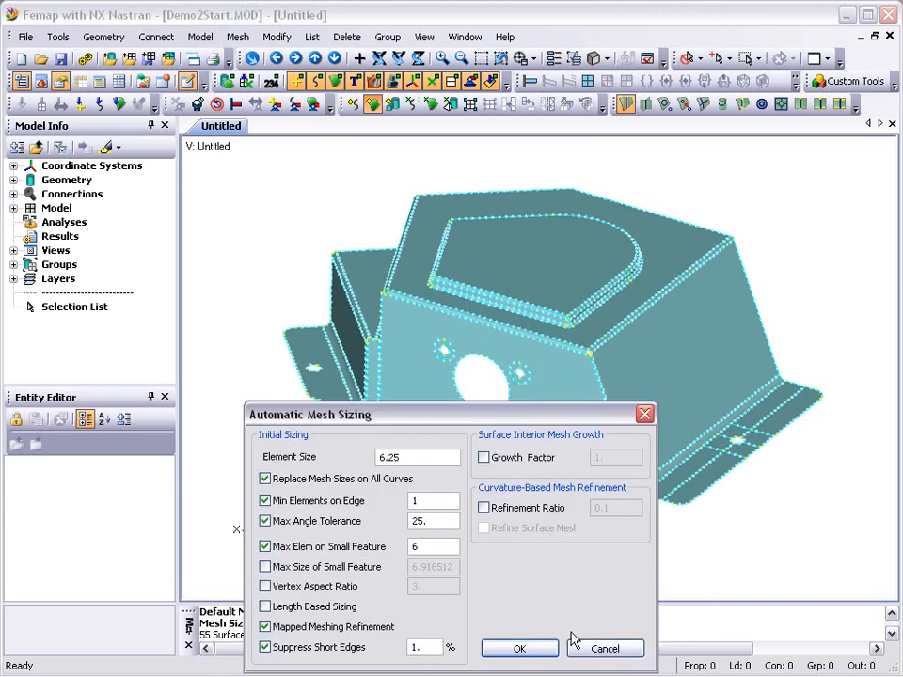
{"action": "left_click", "coordinate": [539, 649]}
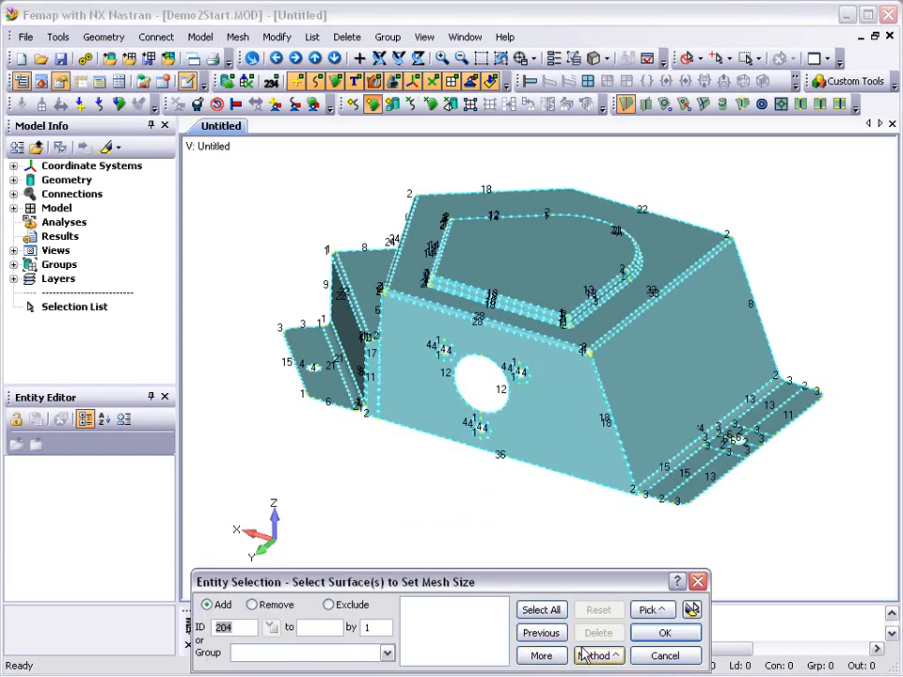
{"action": "left_click", "coordinate": [663, 657]}
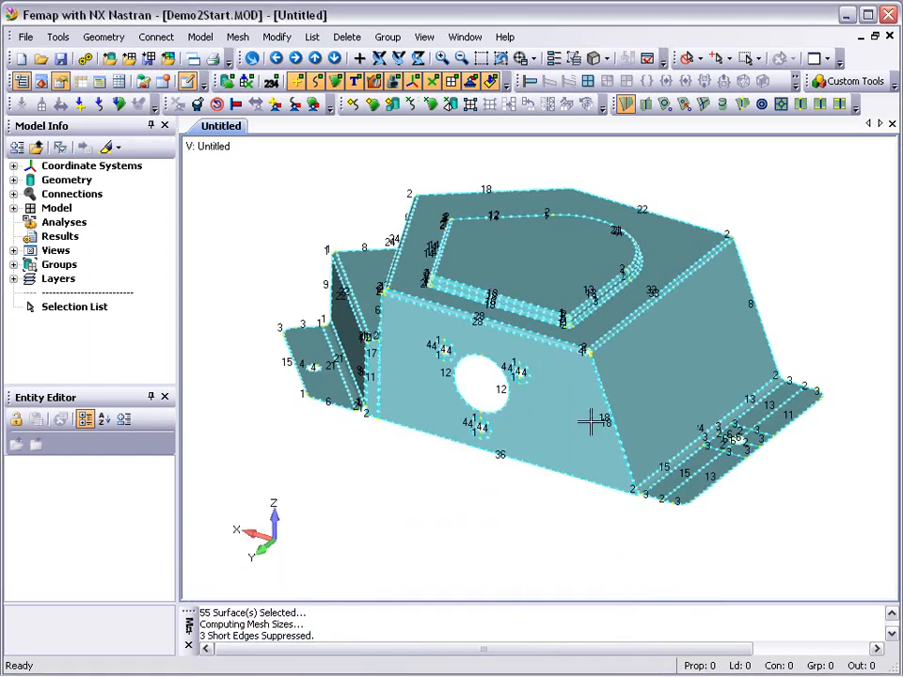
- Set 6 elements along each inner and outer half-circle curve around the three small holes on the front face
{"action": "left_click", "coordinate": [480, 59]}
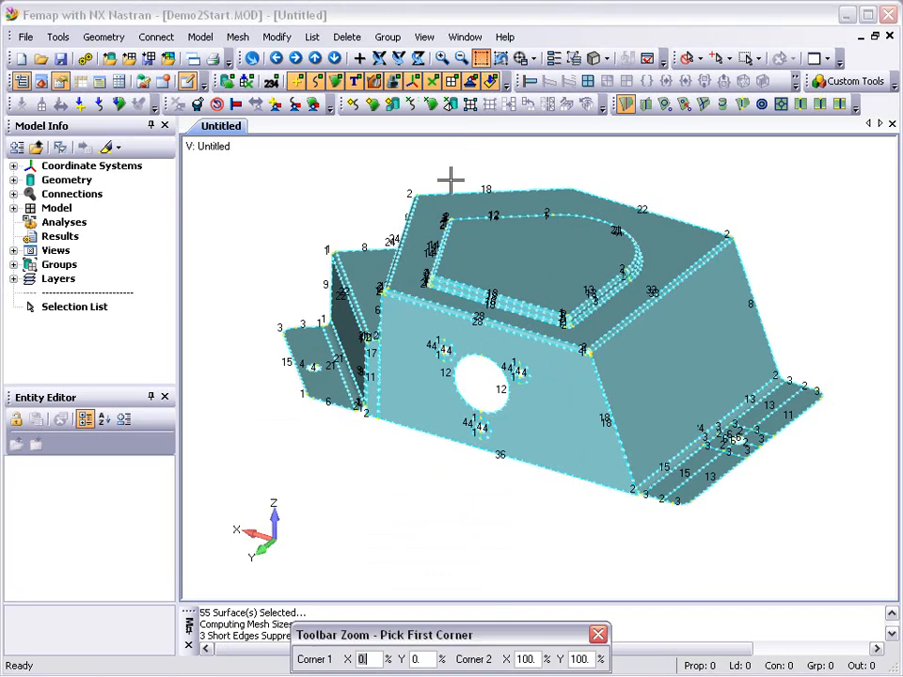
{"action": "left_click", "coordinate": [415, 324]}
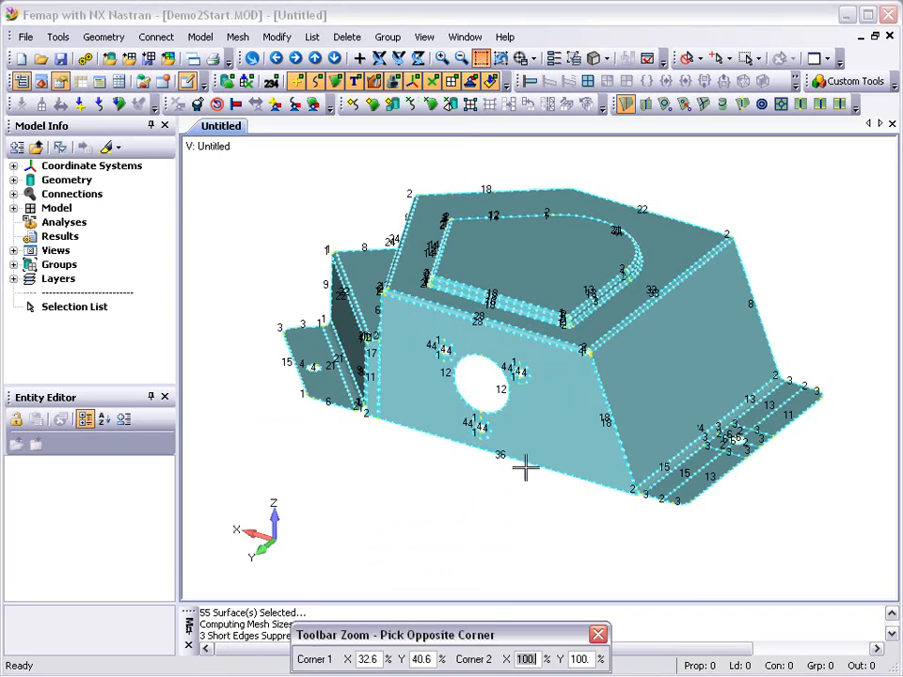
{"action": "left_click", "coordinate": [537, 473]}
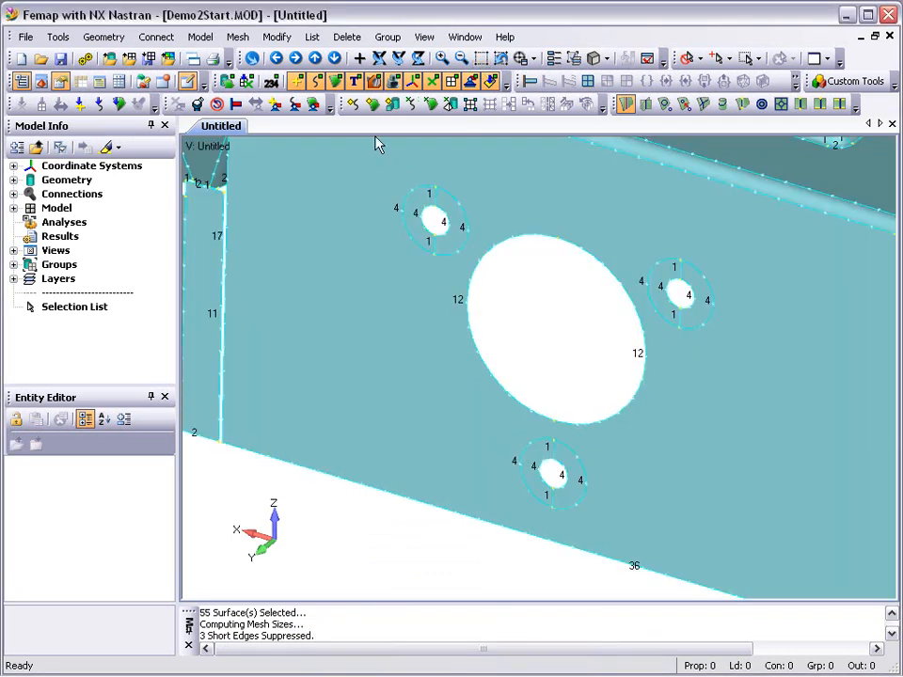
{"action": "left_click", "coordinate": [355, 105]}
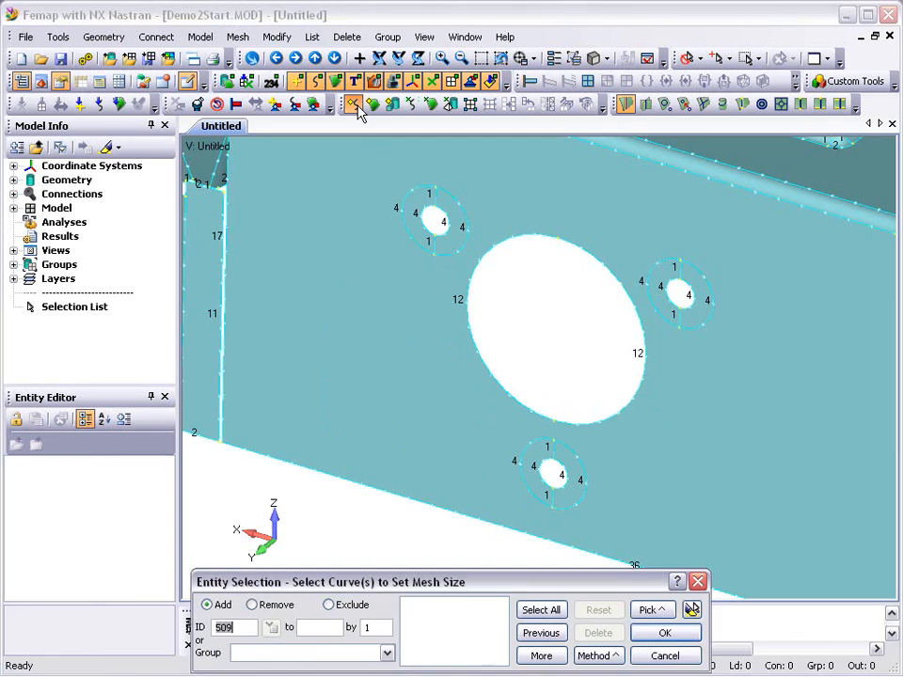
{"action": "left_click", "coordinate": [399, 210]}
{"action": "left_click", "coordinate": [412, 211]}
{"action": "left_click", "coordinate": [445, 228]}
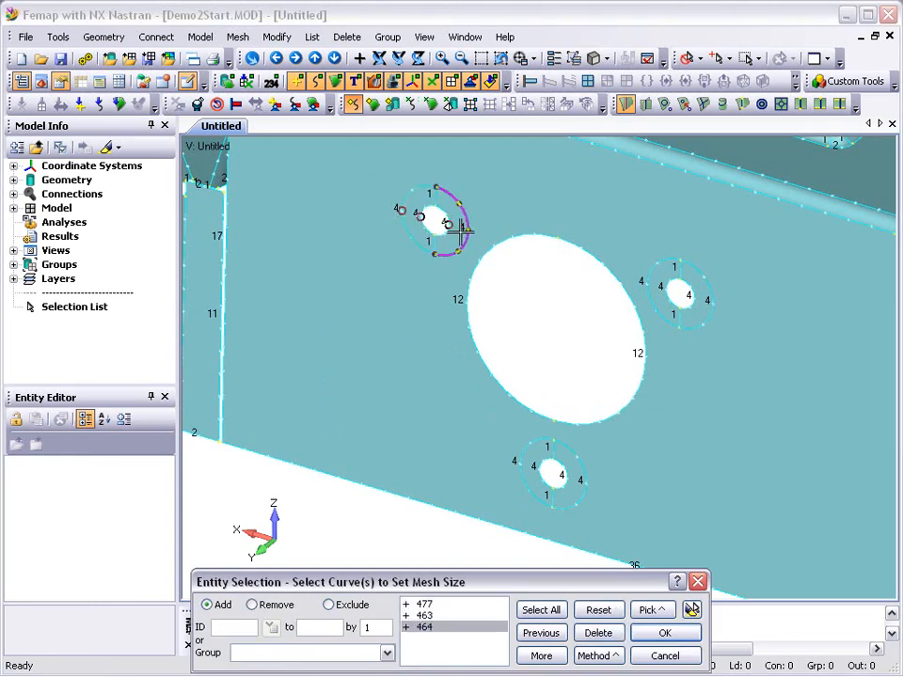
{"action": "left_click", "coordinate": [461, 228]}
{"action": "left_click", "coordinate": [645, 283]}
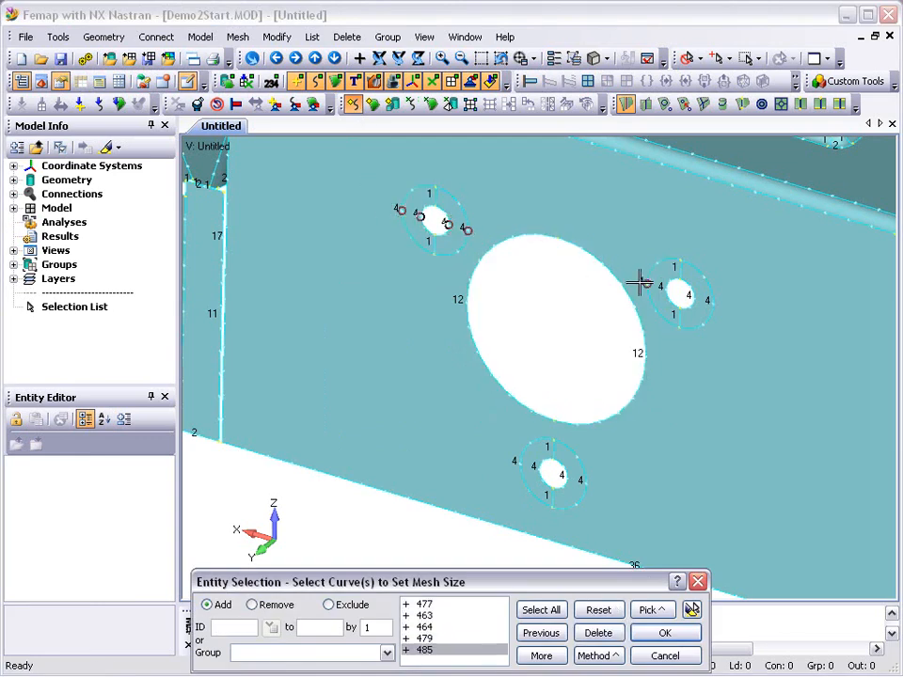
{"action": "left_click", "coordinate": [666, 289]}
{"action": "left_click", "coordinate": [693, 299]}
{"action": "left_click", "coordinate": [710, 303]}
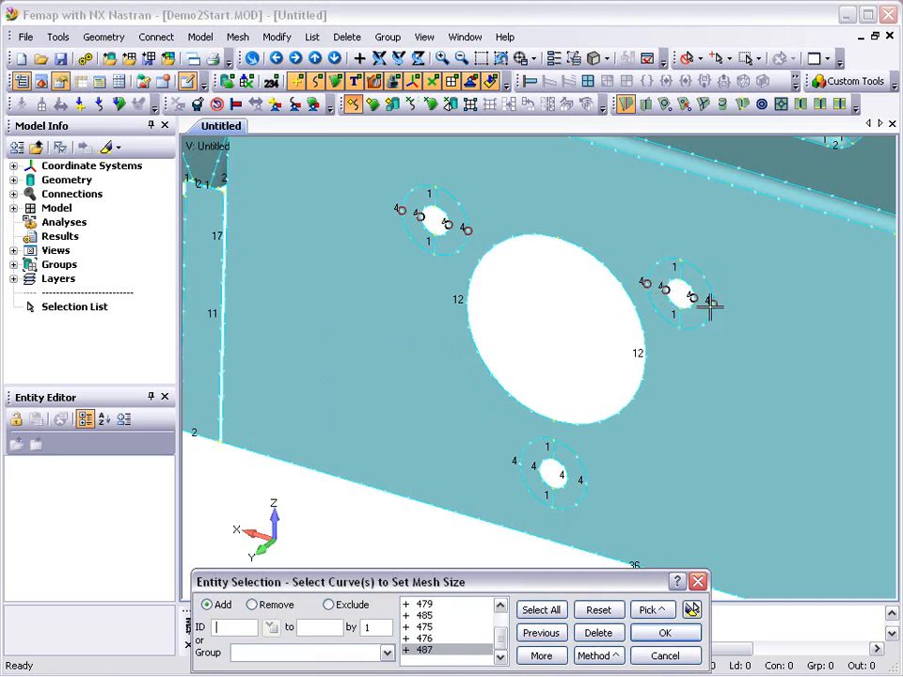
{"action": "left_click", "coordinate": [585, 482]}
{"action": "left_click", "coordinate": [566, 477]}
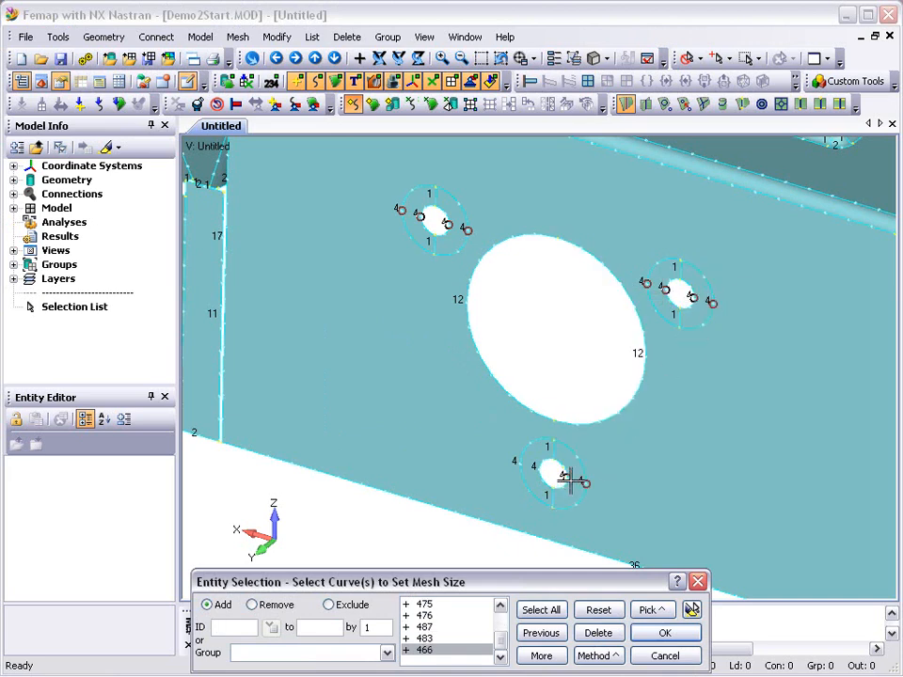
{"action": "left_click", "coordinate": [537, 468]}
{"action": "left_click", "coordinate": [520, 460]}
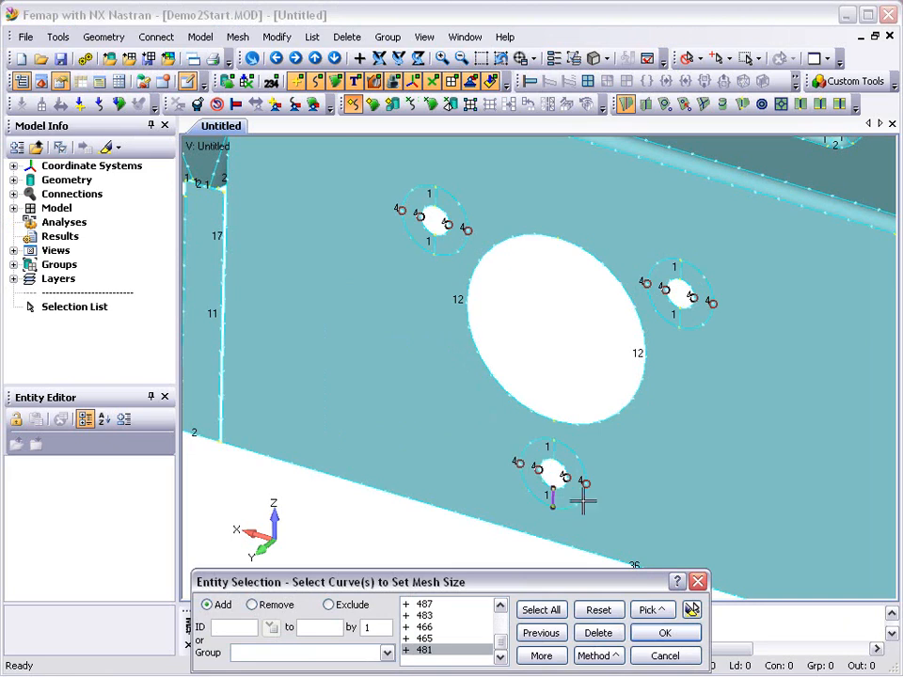
{"action": "left_click", "coordinate": [691, 611]}
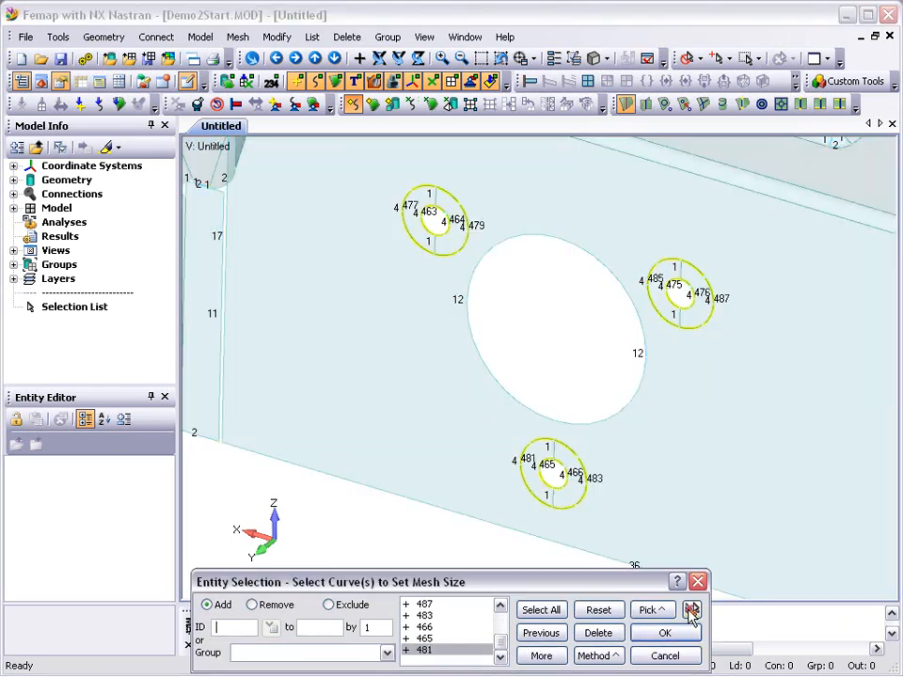
{"action": "left_click", "coordinate": [664, 634]}
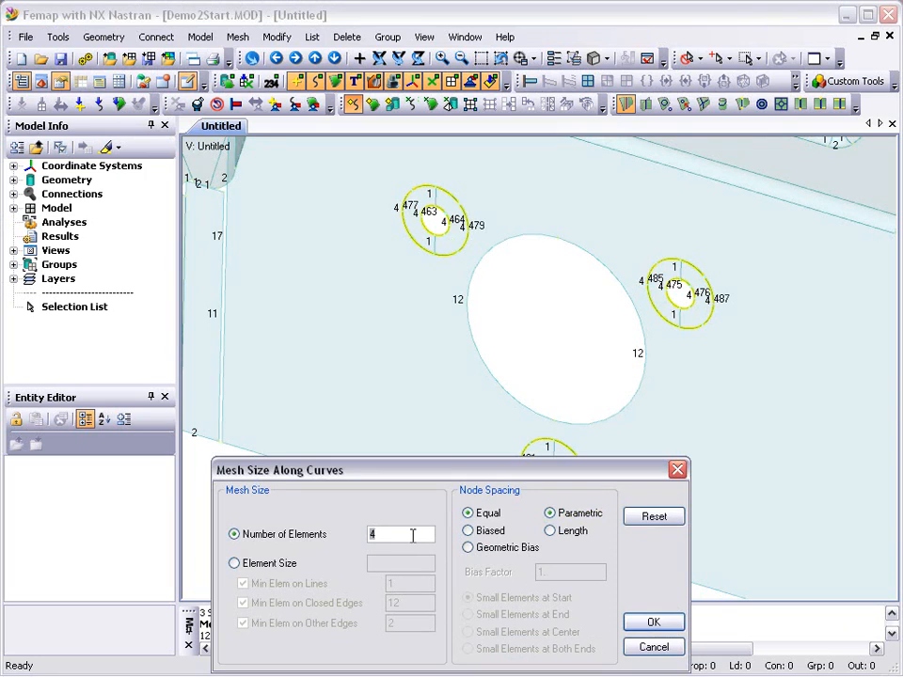
{"action": "left_click", "coordinate": [638, 625]}
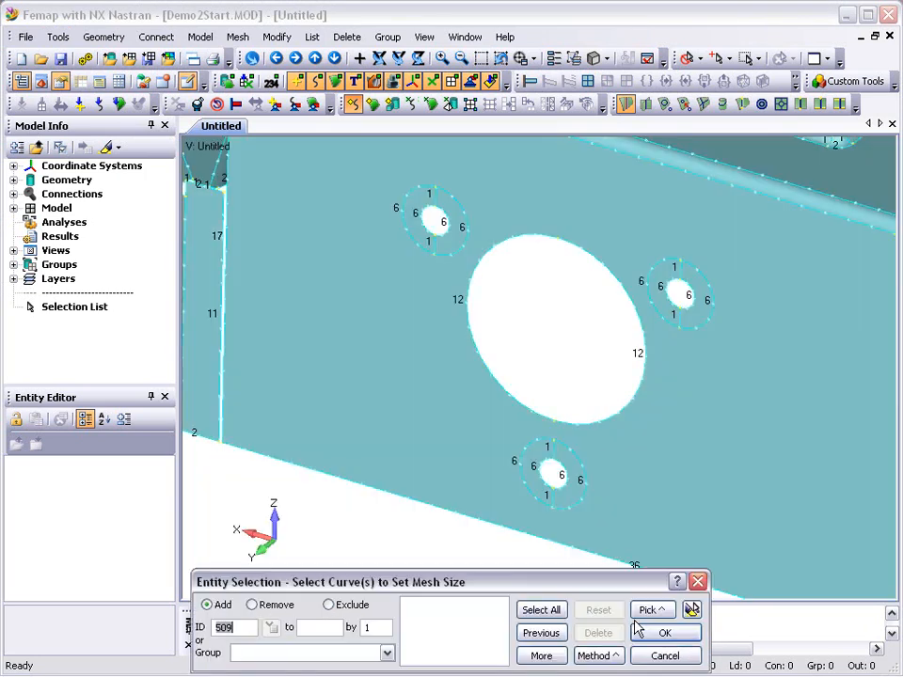
- Set 2 elements along each short radial curve joining the inner and outer circles of the three small front-face holes
{"action": "left_click", "coordinate": [549, 495]}
{"action": "left_click", "coordinate": [553, 449]}
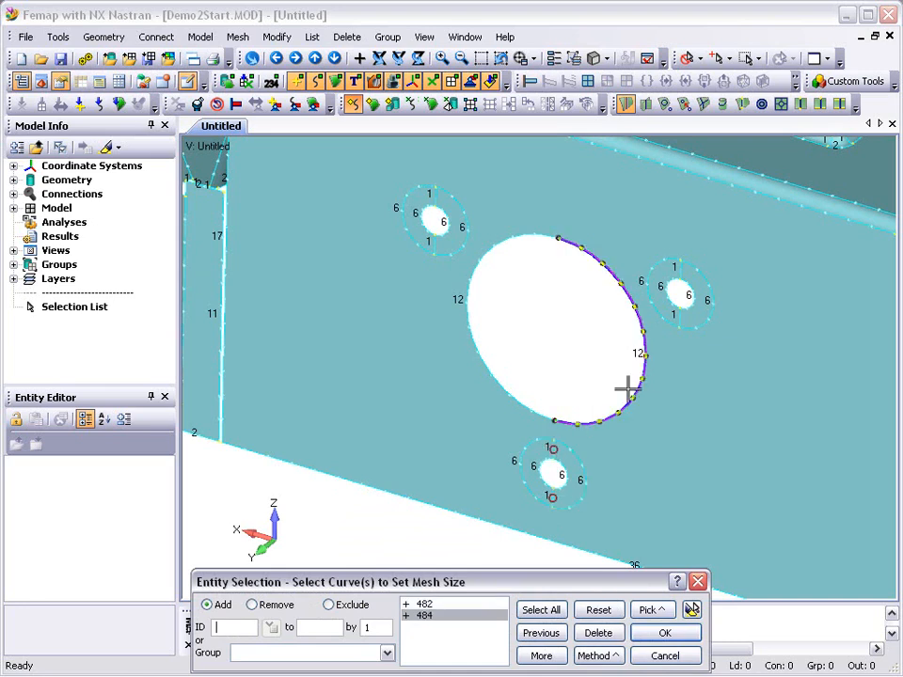
{"action": "left_click", "coordinate": [676, 292]}
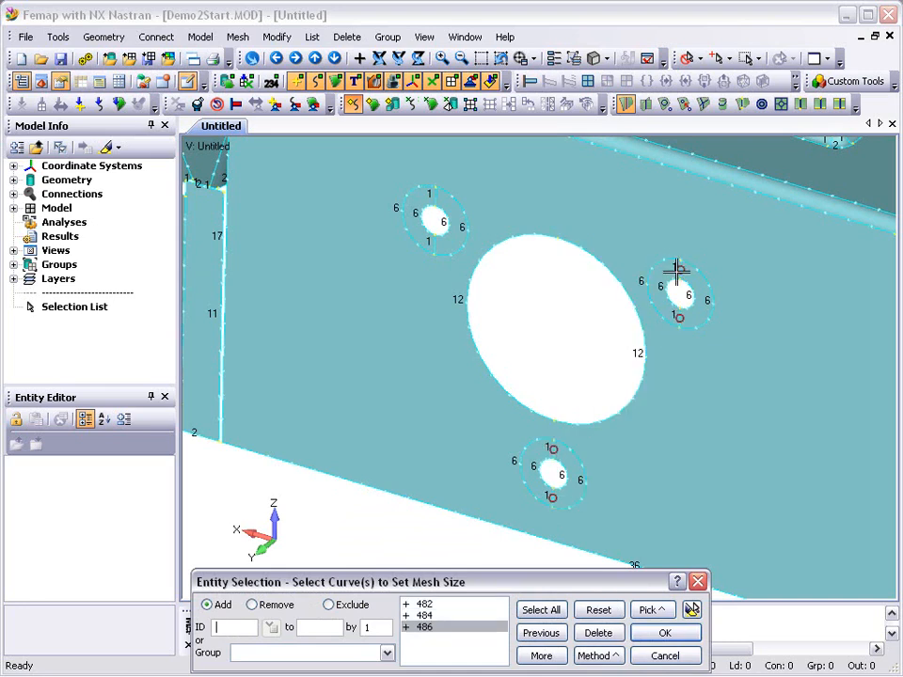
{"action": "left_click", "coordinate": [686, 271]}
{"action": "left_click", "coordinate": [433, 240]}
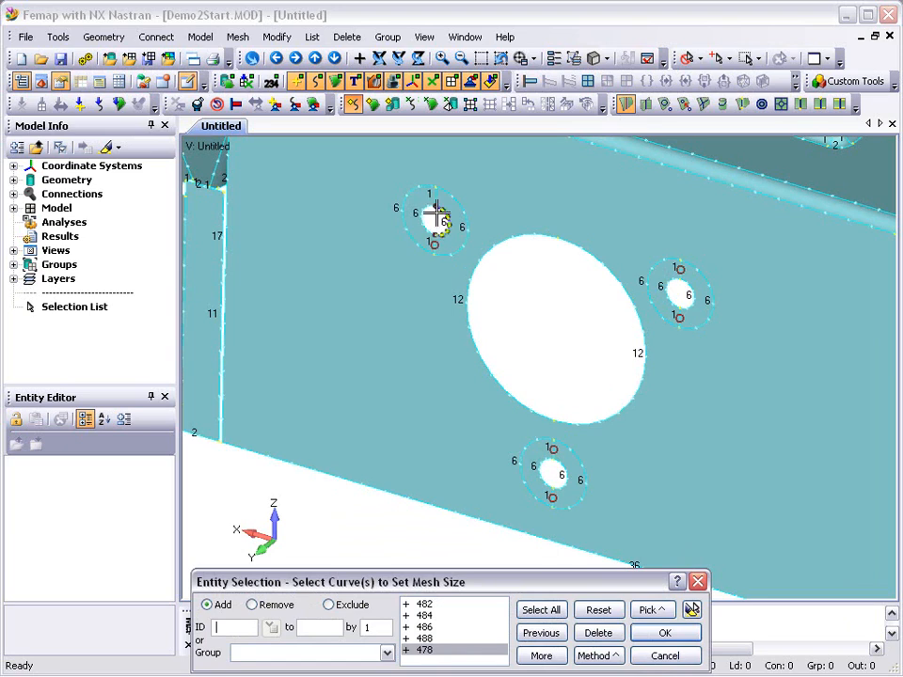
{"action": "left_click", "coordinate": [434, 198]}
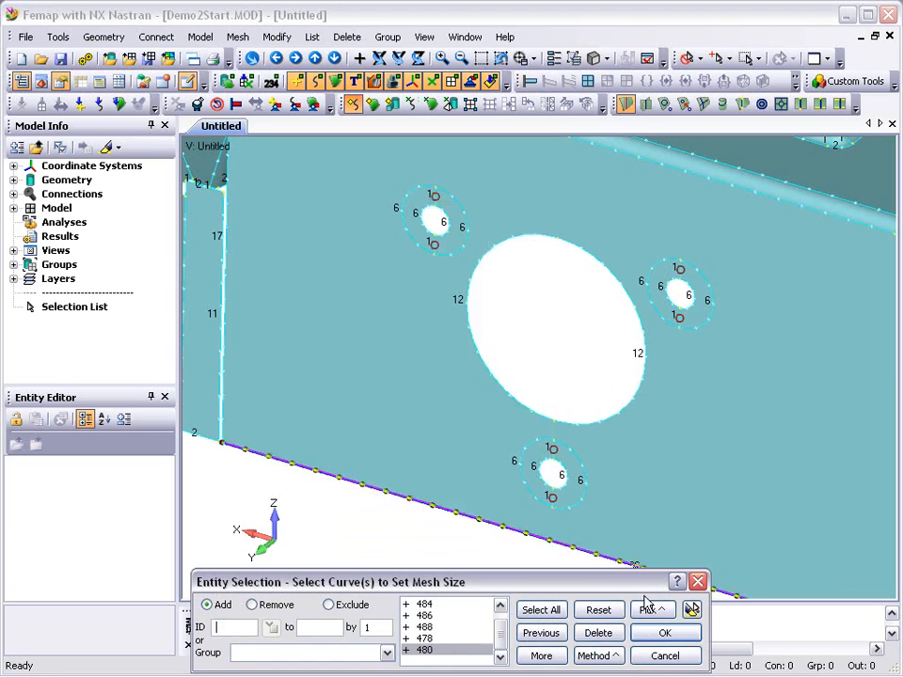
{"action": "left_click", "coordinate": [691, 611]}
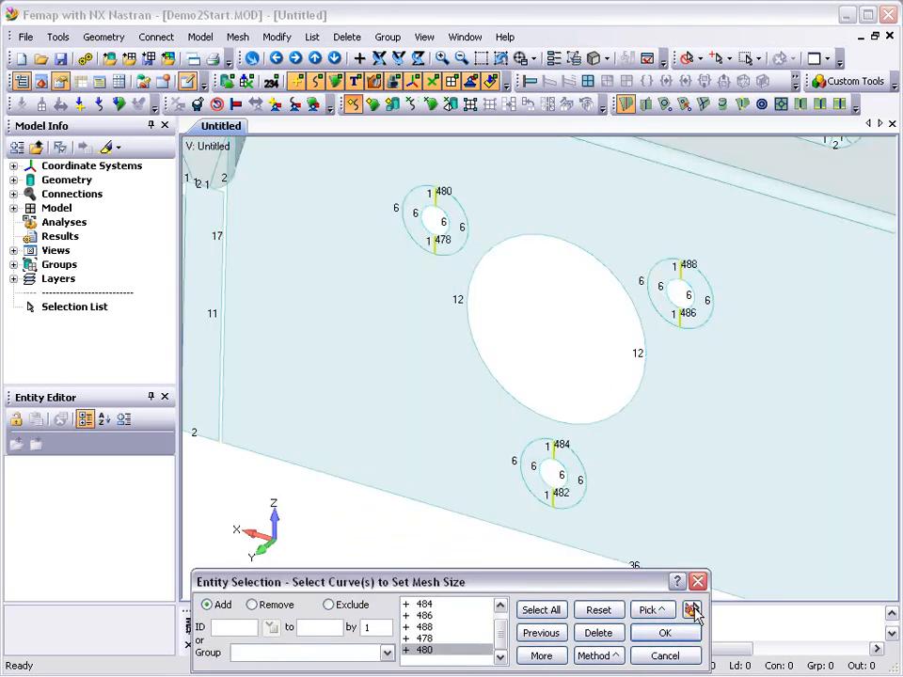
{"action": "left_click", "coordinate": [670, 634]}
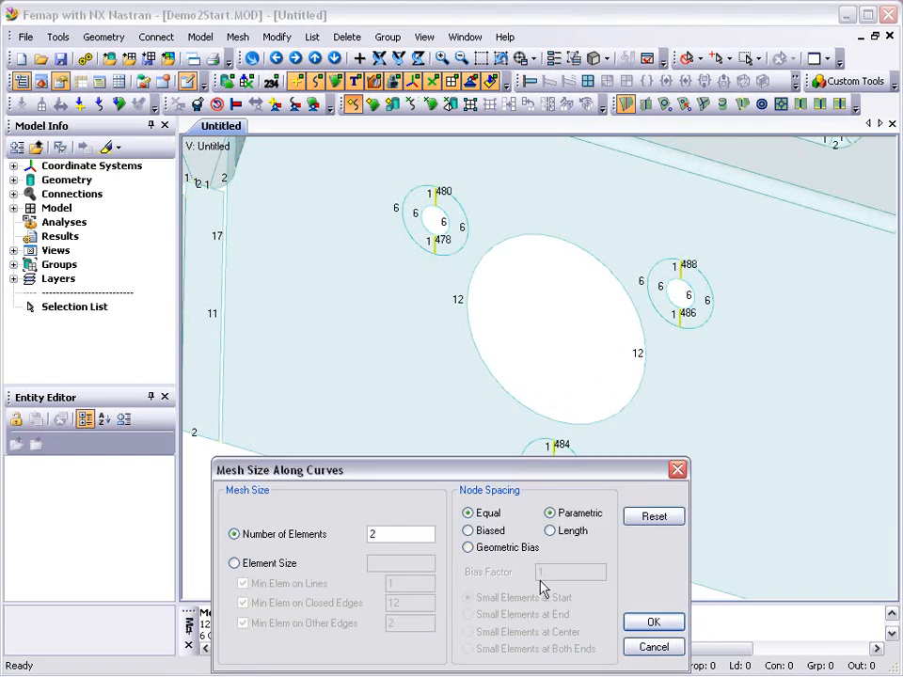
{"action": "left_click", "coordinate": [649, 625]}
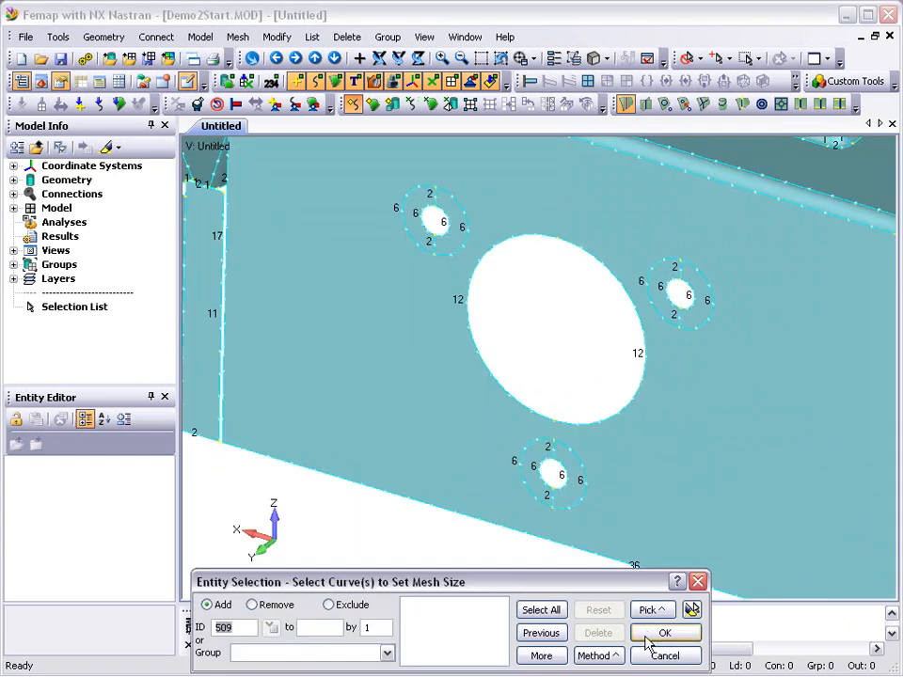
{"action": "left_click", "coordinate": [656, 655]}
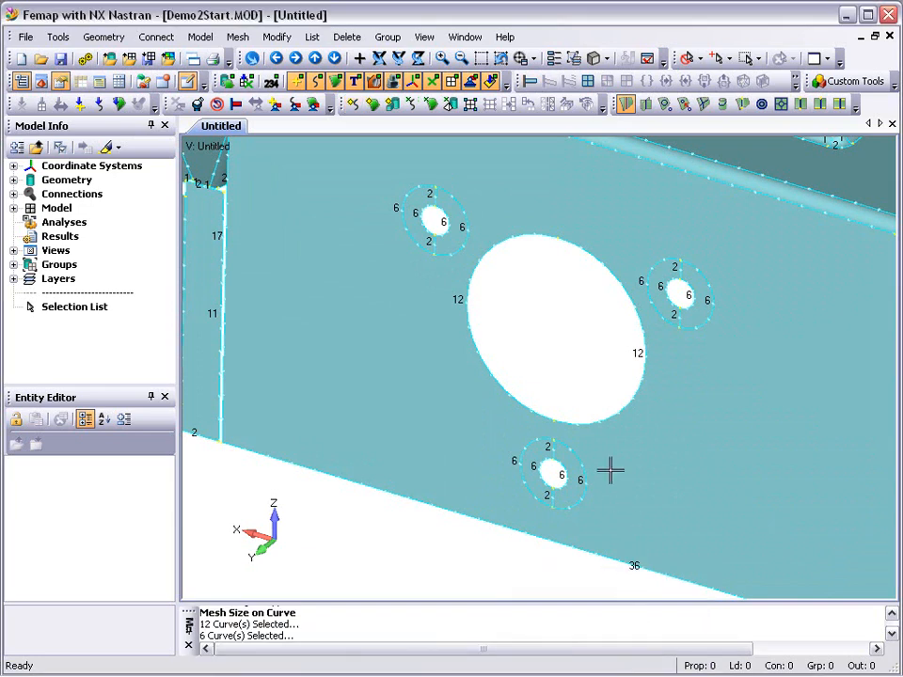
- Mesh all surfaces of the part with quad elements, keeping mapped meshing on and midside nodes off
{"action": "left_click", "coordinate": [499, 58]}
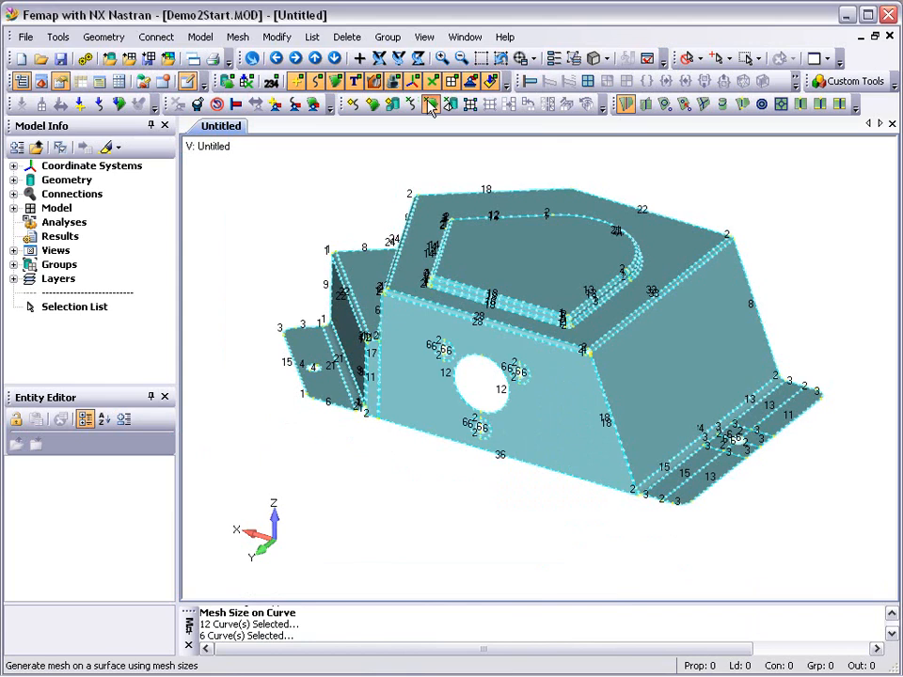
{"action": "left_click", "coordinate": [430, 107]}
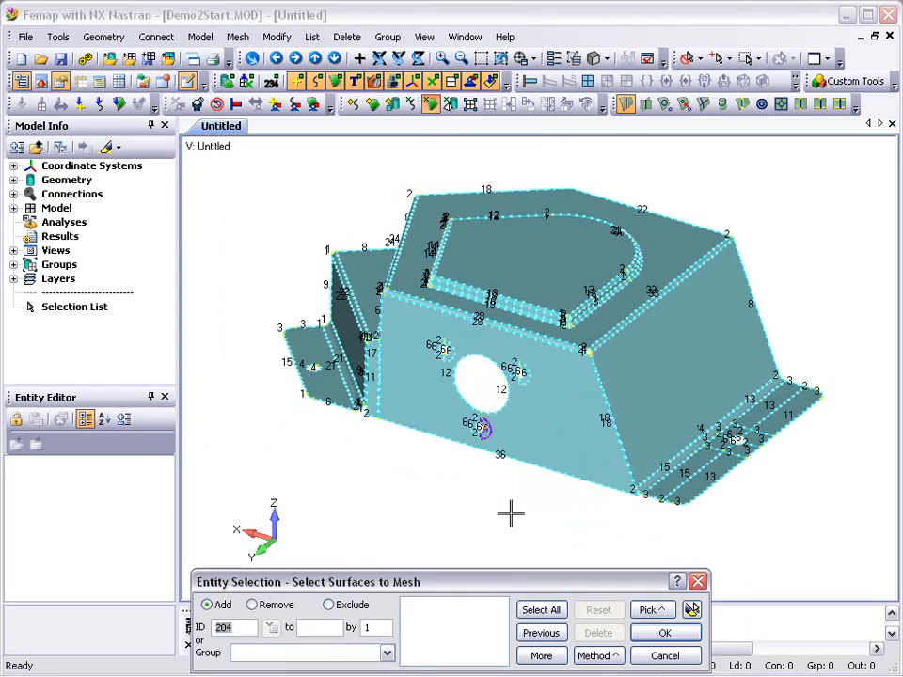
{"action": "left_click", "coordinate": [531, 612]}
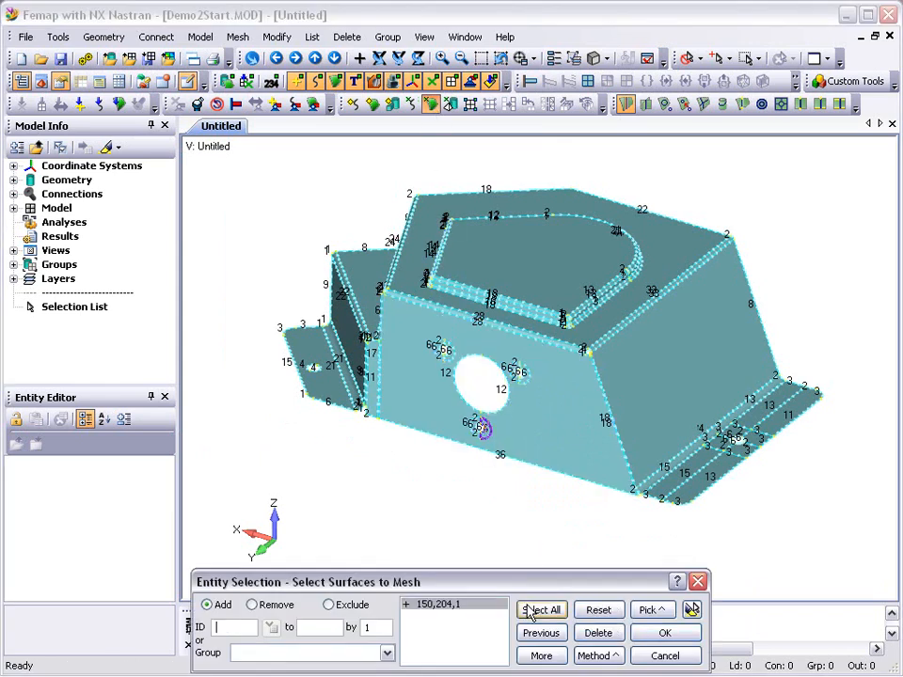
{"action": "left_click", "coordinate": [664, 633]}
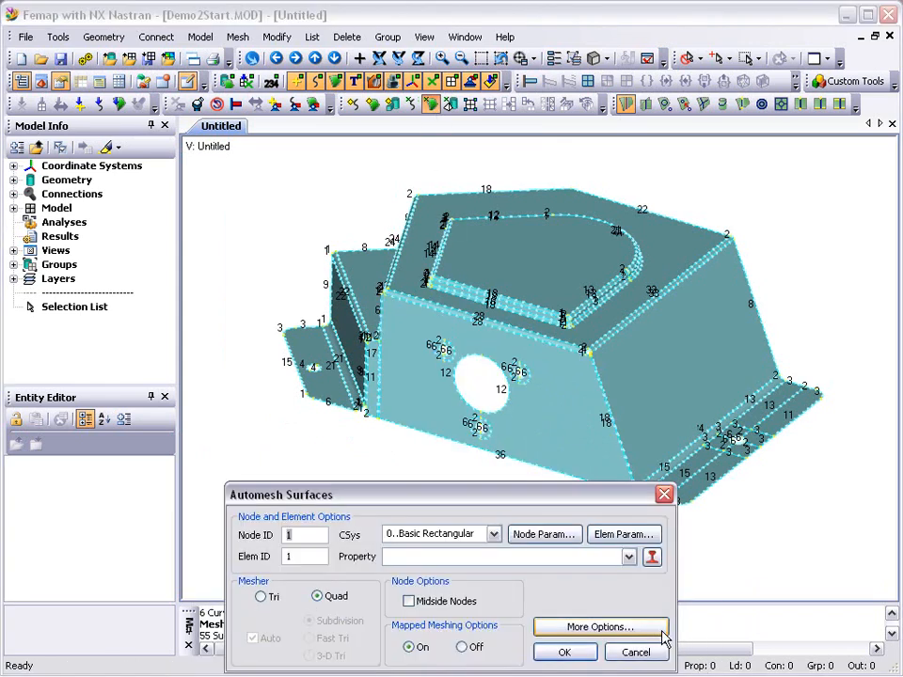
{"action": "left_click", "coordinate": [565, 652]}
{"action": "left_click", "coordinate": [408, 606]}
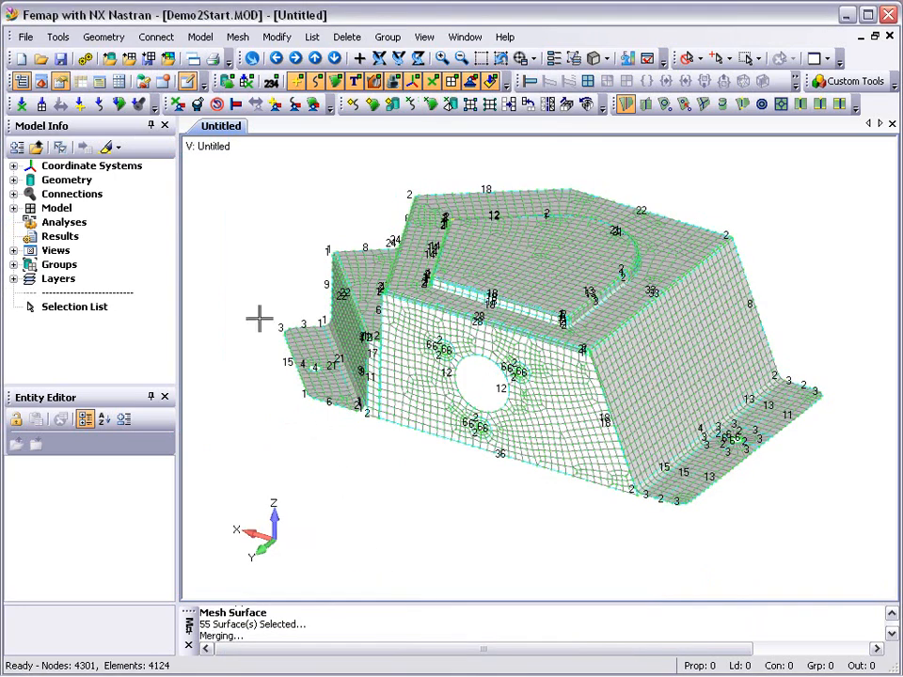
- Open the Meshing Toolbox, set it to expand only the active tool, and display the mesh quality plot with its Mesh Quality options
{"action": "left_click", "coordinate": [42, 84]}
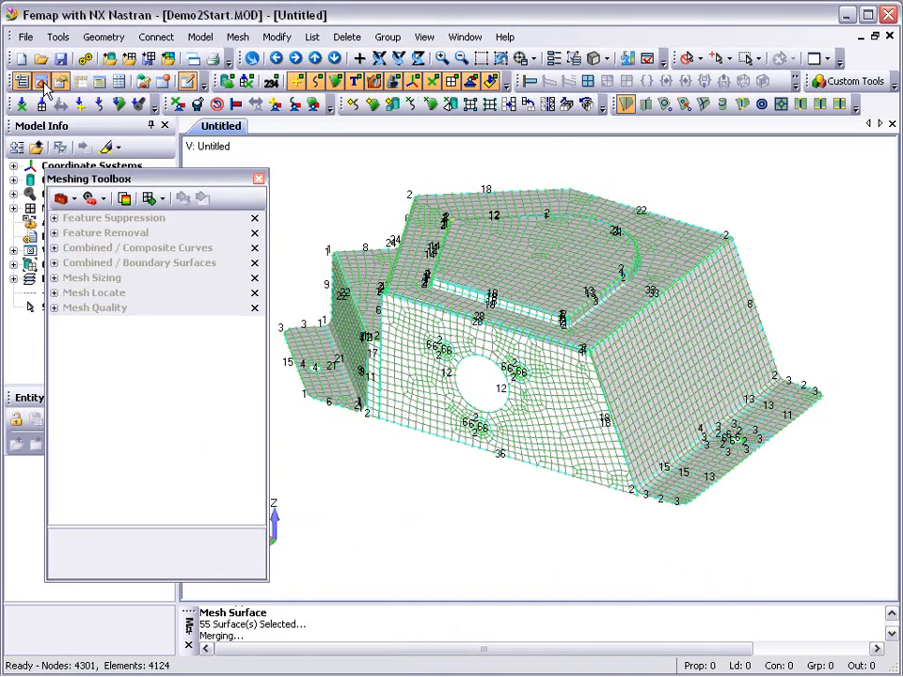
{"action": "right_click", "coordinate": [98, 222]}
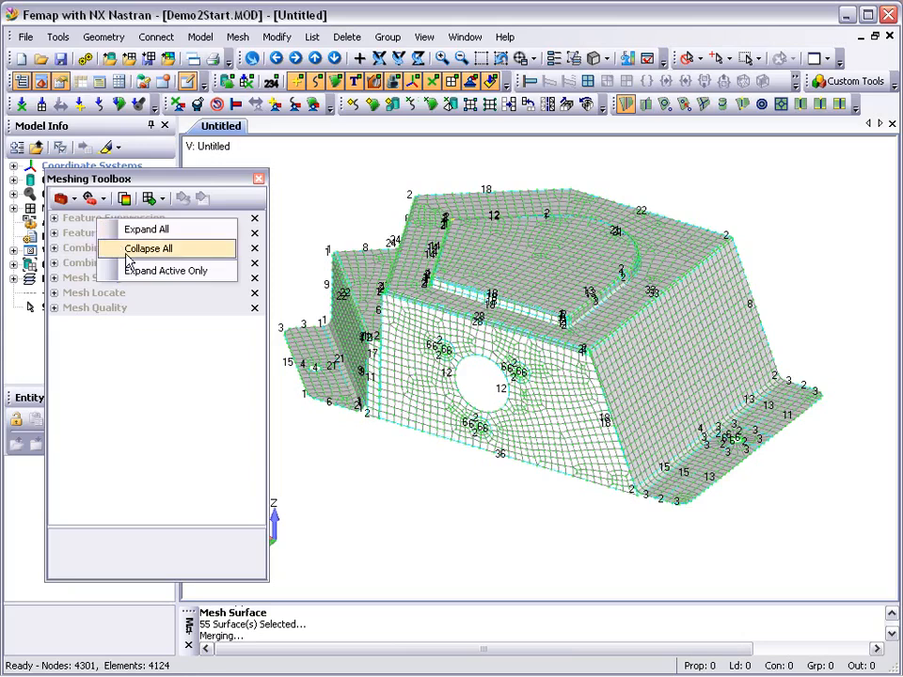
{"action": "left_click", "coordinate": [132, 270]}
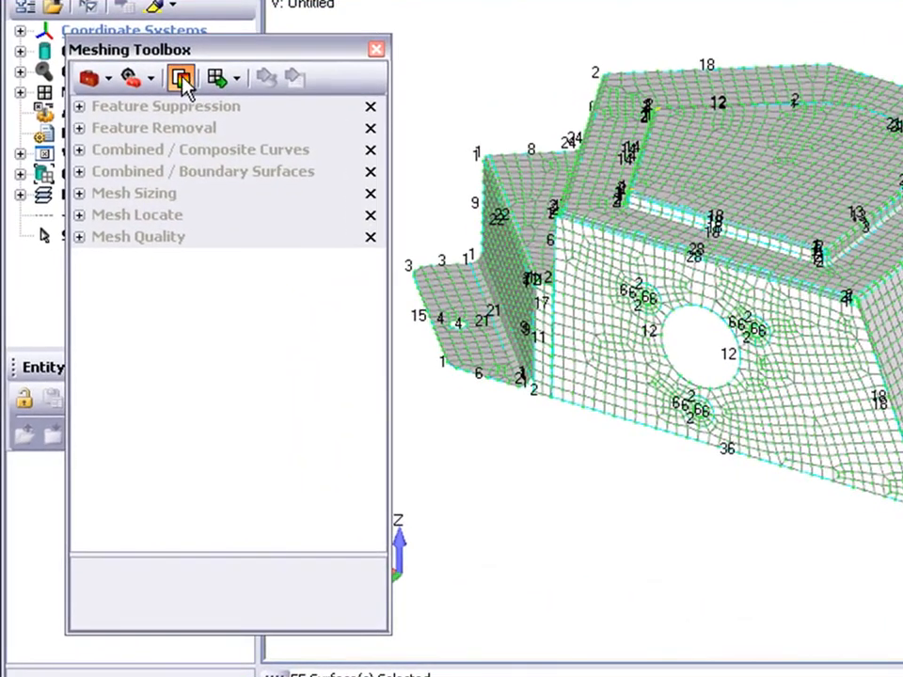
{"action": "left_click", "coordinate": [167, 111]}
{"action": "left_click", "coordinate": [326, 236]}
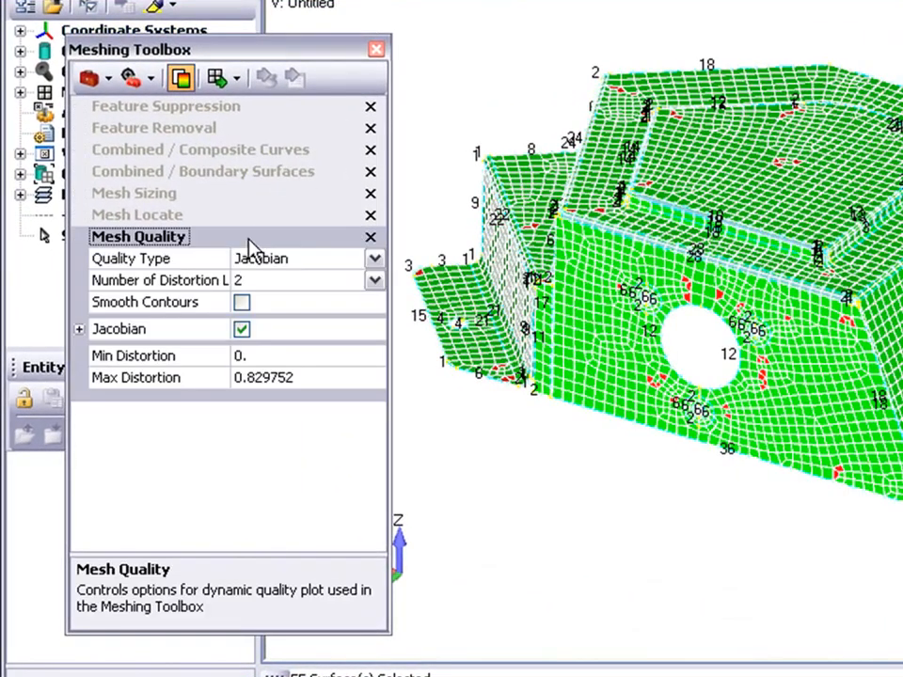
- Keep Jacobian as the mesh quality type and set its maximum allowable value to 0.8
{"action": "left_click", "coordinate": [374, 264]}
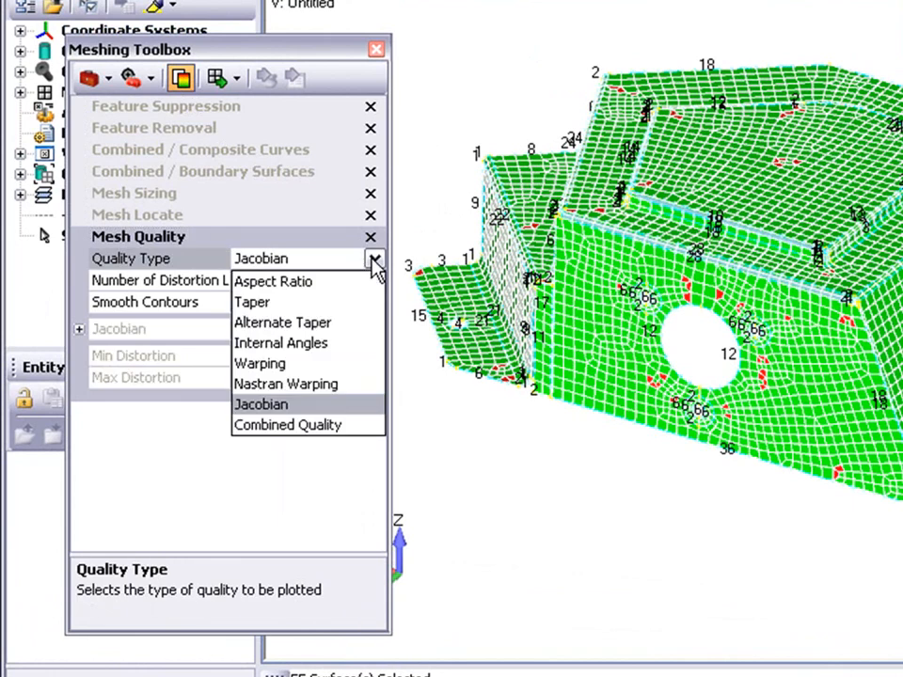
{"action": "left_click", "coordinate": [374, 263]}
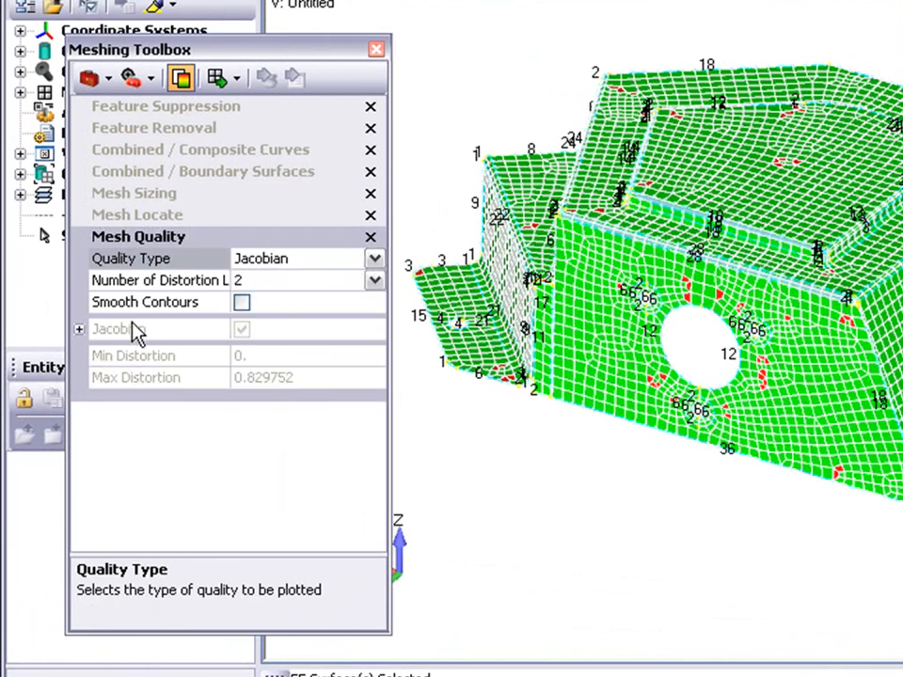
{"action": "left_click", "coordinate": [79, 330]}
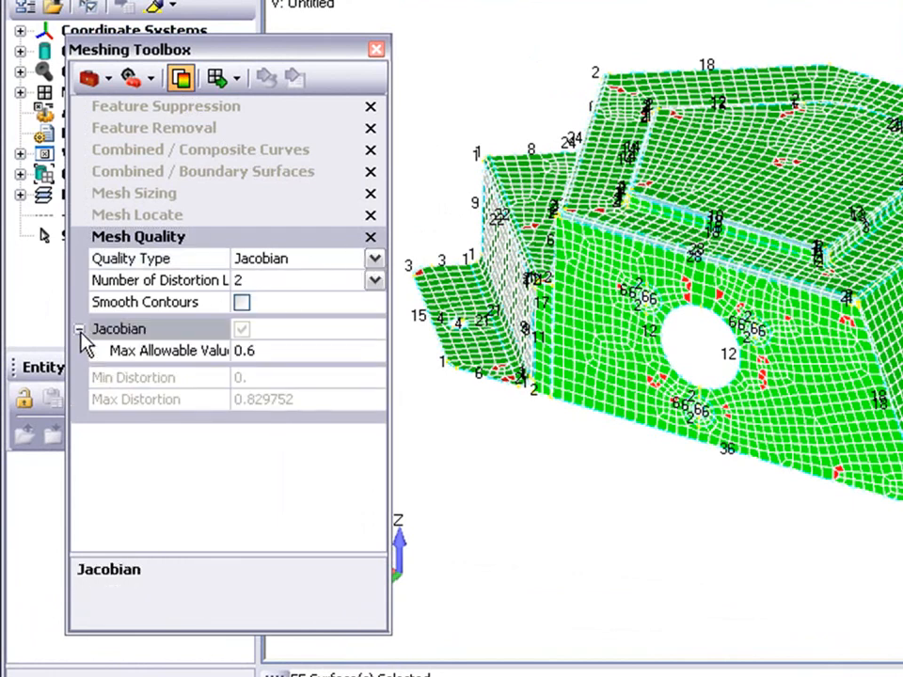
{"action": "left_click", "coordinate": [267, 350]}
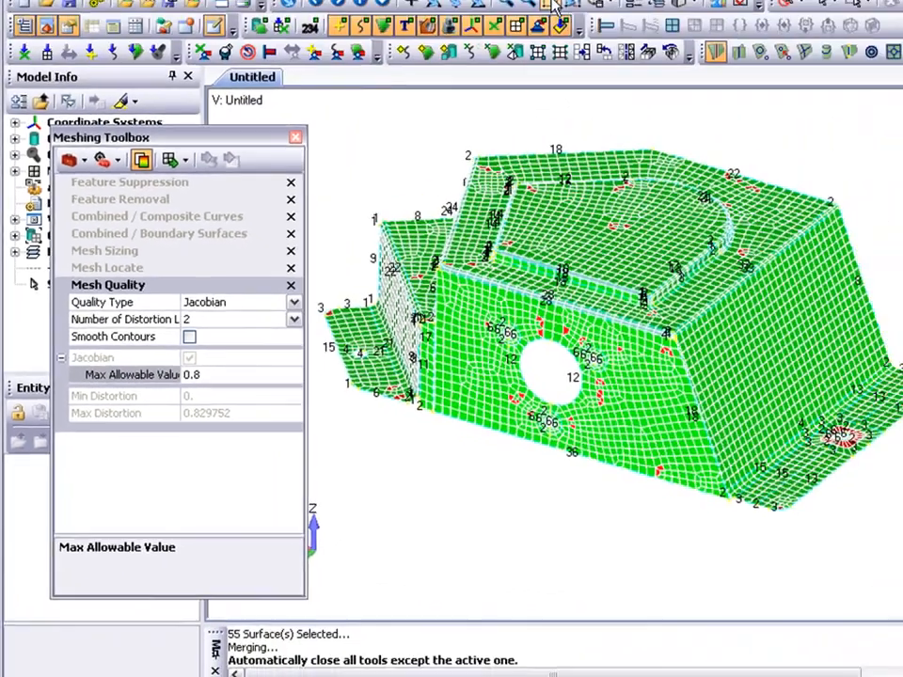
- Examine the quality plot around the front-face holes and around the hole in the far-side bottom flange
{"action": "left_click", "coordinate": [481, 59]}
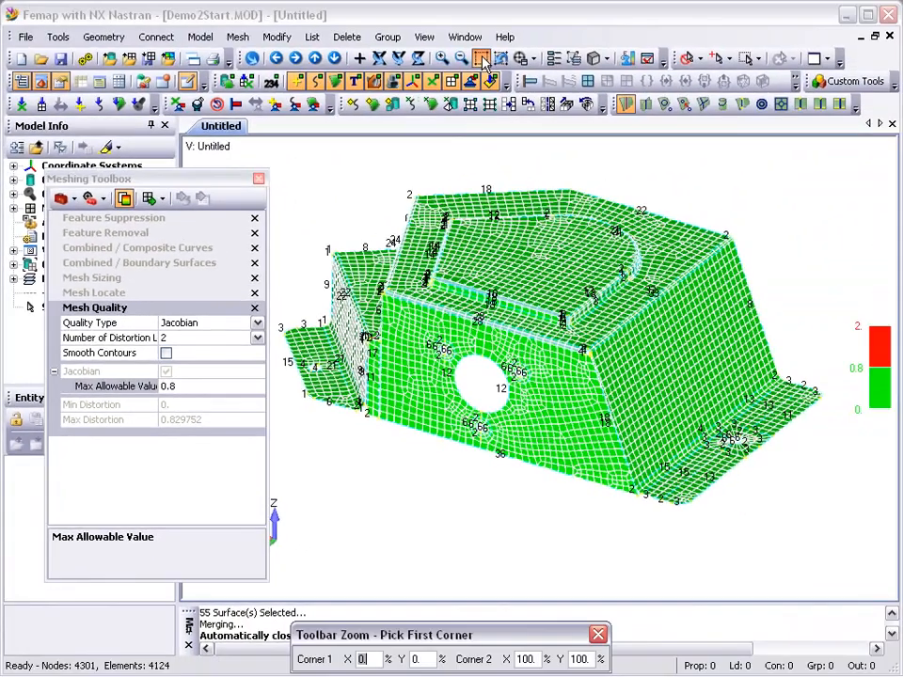
{"action": "left_click", "coordinate": [406, 318]}
{"action": "left_click", "coordinate": [550, 468]}
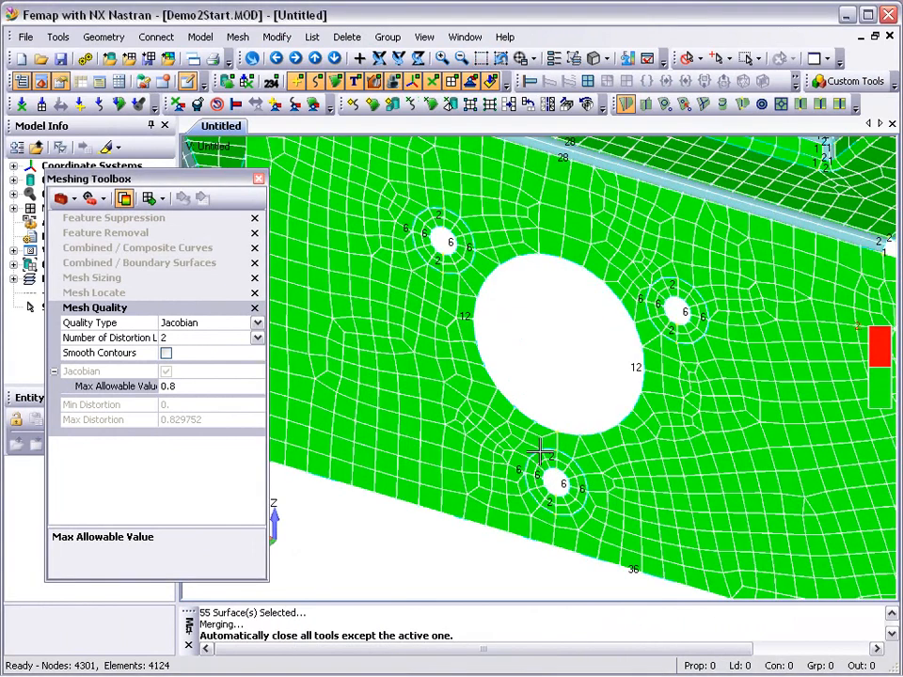
{"action": "left_click", "coordinate": [499, 59]}
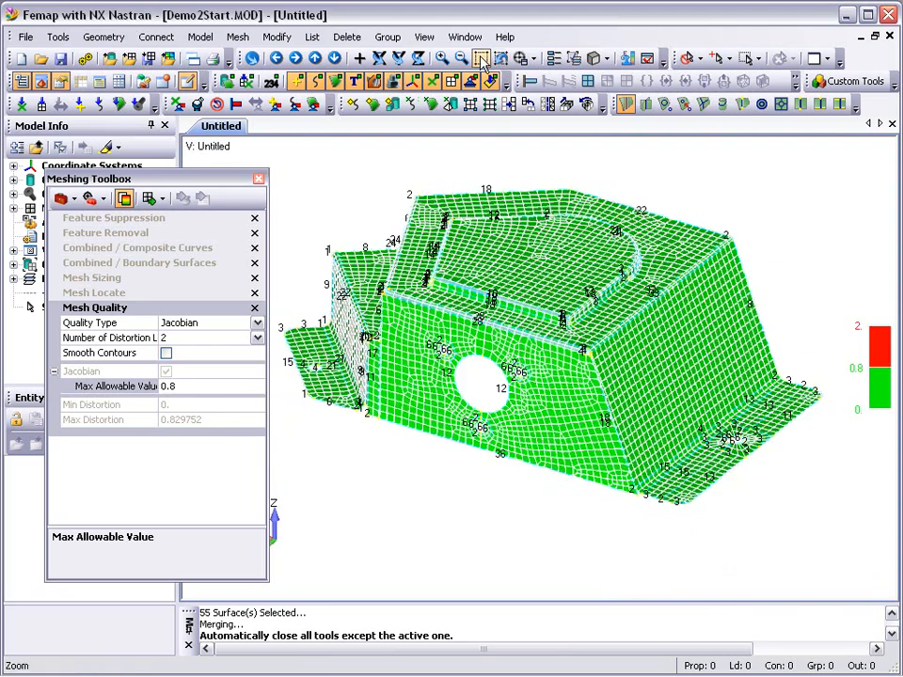
{"action": "left_click", "coordinate": [482, 59]}
{"action": "left_click", "coordinate": [645, 407]}
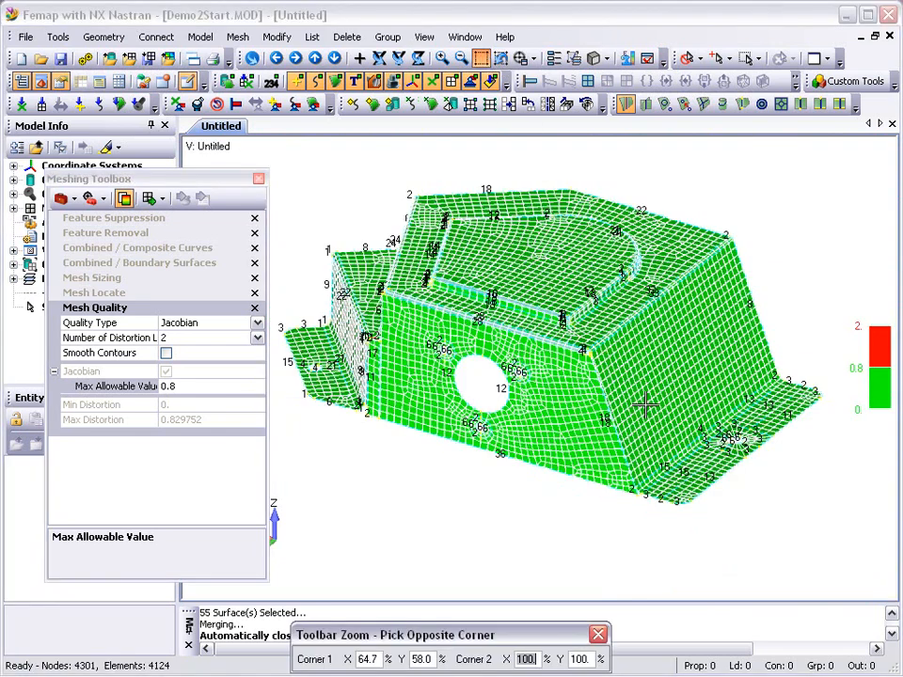
{"action": "left_click", "coordinate": [831, 492]}
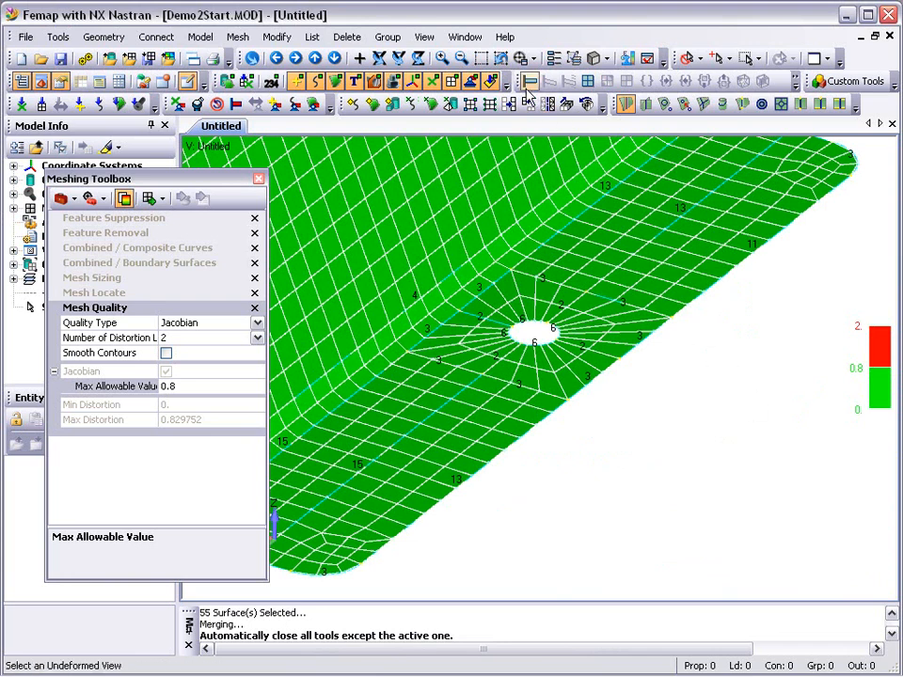
{"action": "left_click", "coordinate": [379, 55]}
- Suppress the loop of the small hole in the near-side bottom flange with Feature Suppression, using automatic remeshing
{"action": "left_click", "coordinate": [482, 58]}
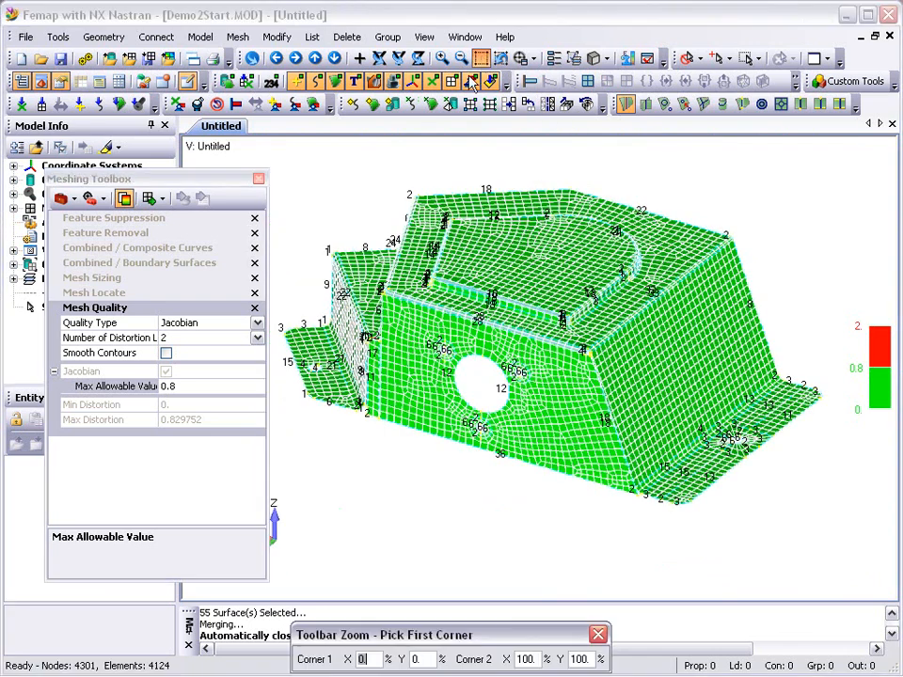
{"action": "left_click", "coordinate": [228, 238]}
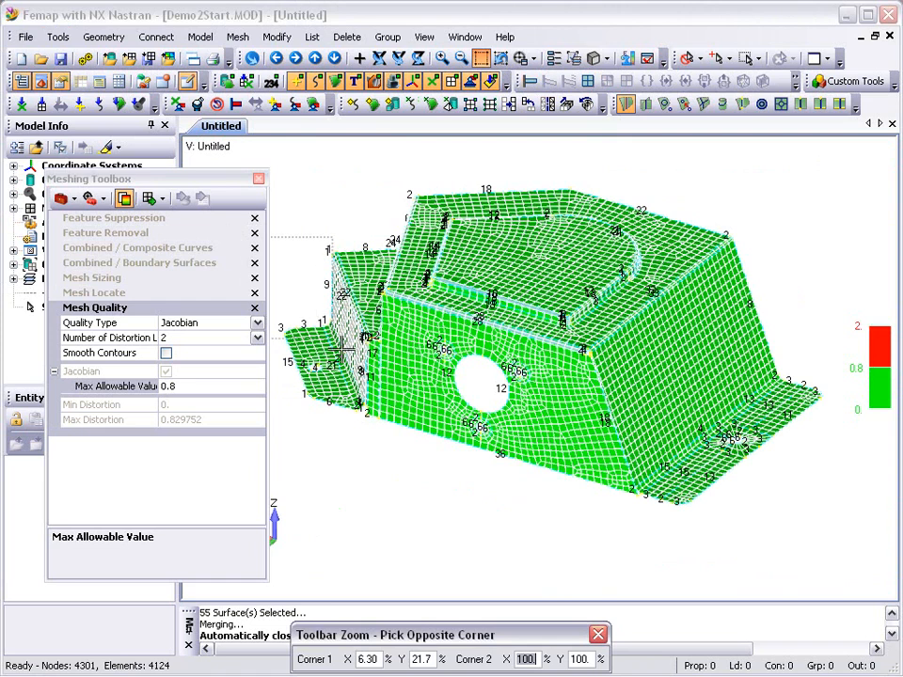
{"action": "left_click", "coordinate": [402, 428]}
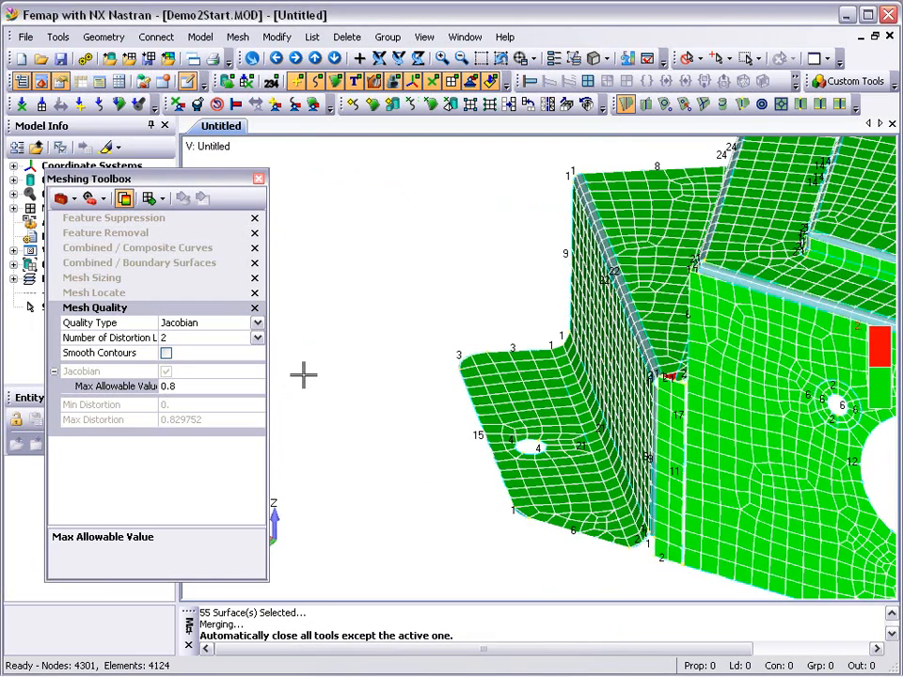
{"action": "left_click", "coordinate": [138, 220]}
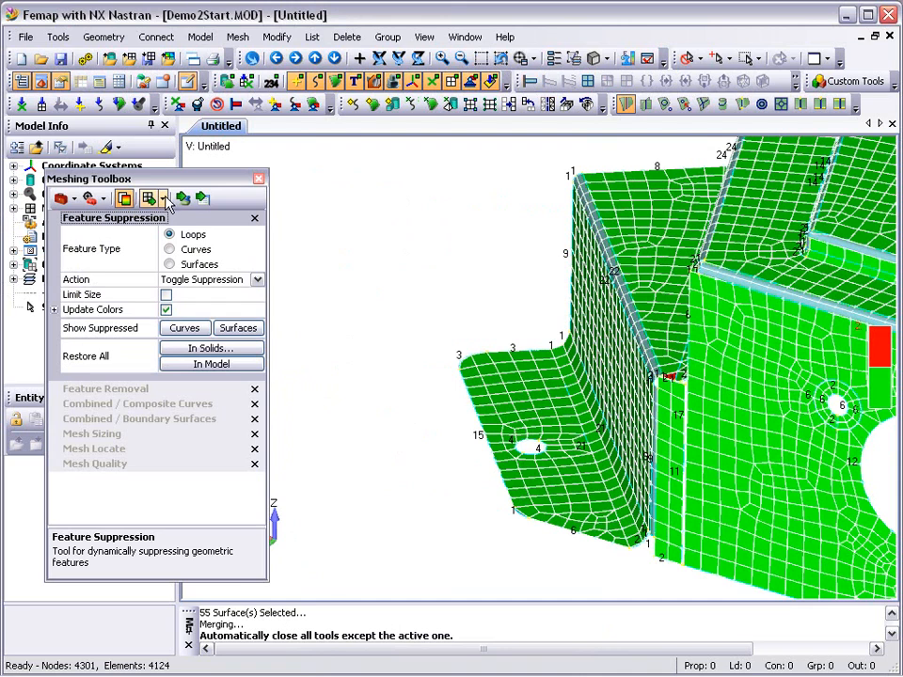
{"action": "left_click", "coordinate": [164, 198]}
{"action": "left_click", "coordinate": [167, 240]}
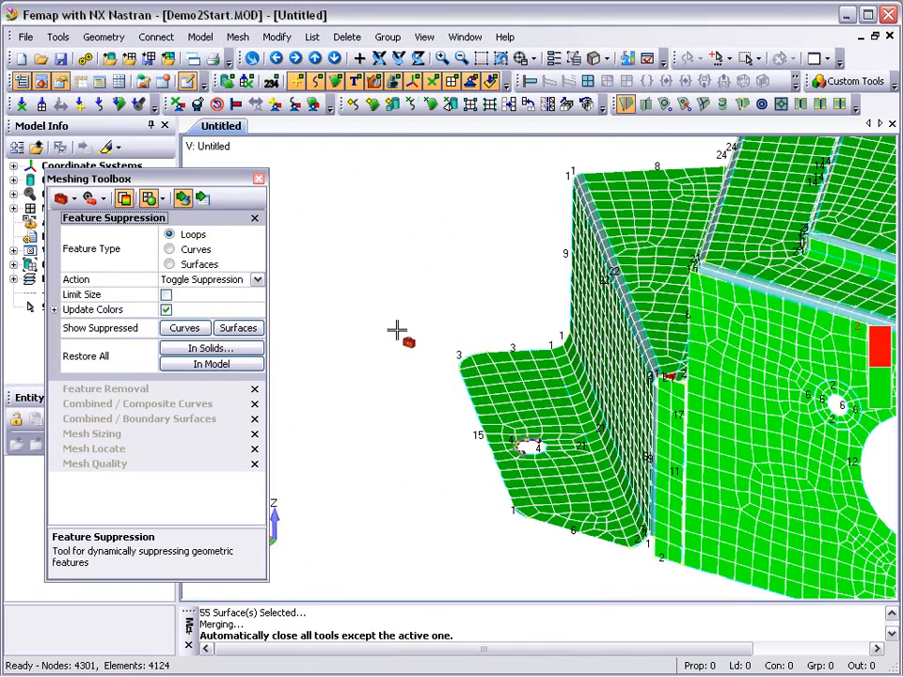
{"action": "left_click", "coordinate": [523, 448]}
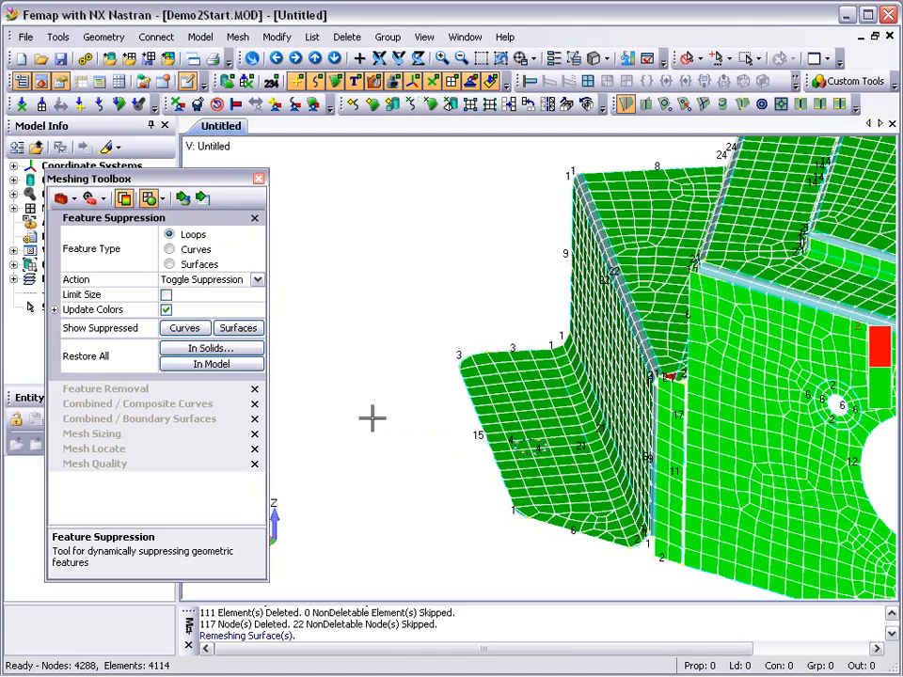
- Combine the short edge curves at both ends of the inner bend above the stepped ledge, adding by point with Combine Surfaces on
{"action": "middle_click_drag", "start_coordinate": [424, 462], "coordinate": [550, 469]}
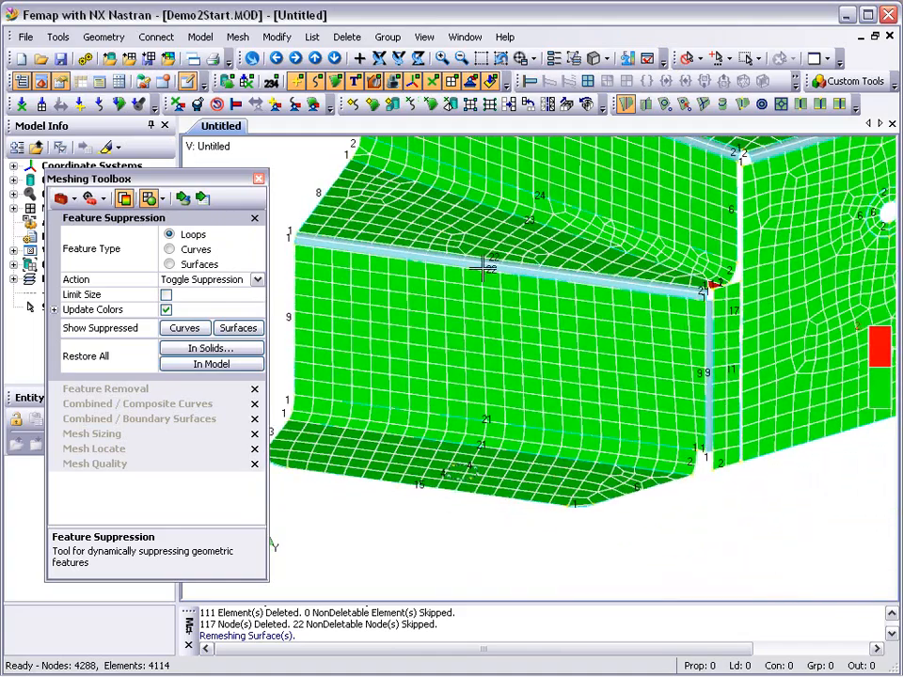
{"action": "middle_click_drag", "start_coordinate": [441, 231], "coordinate": [492, 311], "text": "ctrl"}
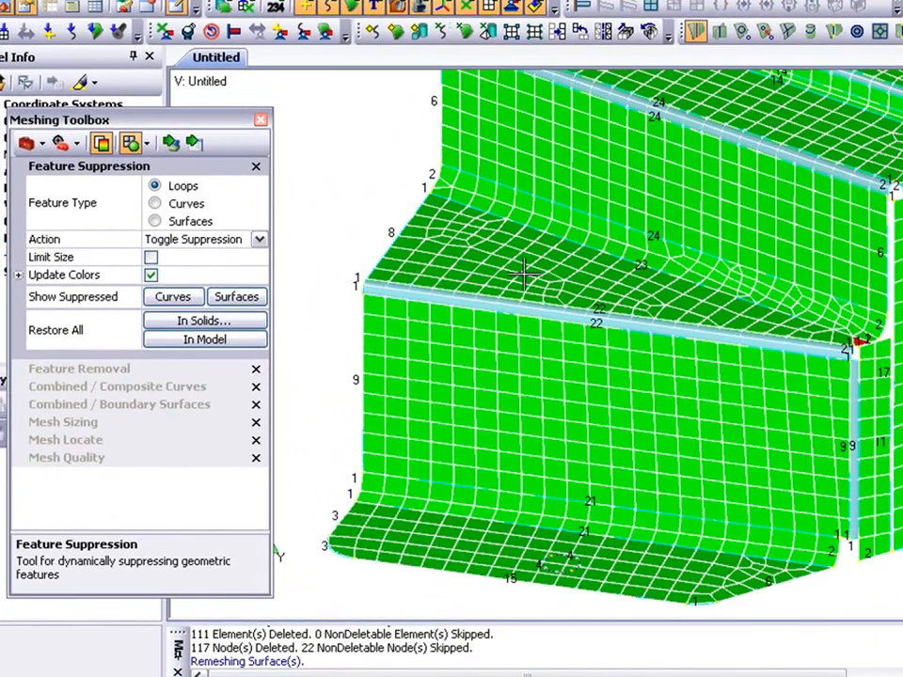
{"action": "left_click", "coordinate": [188, 386]}
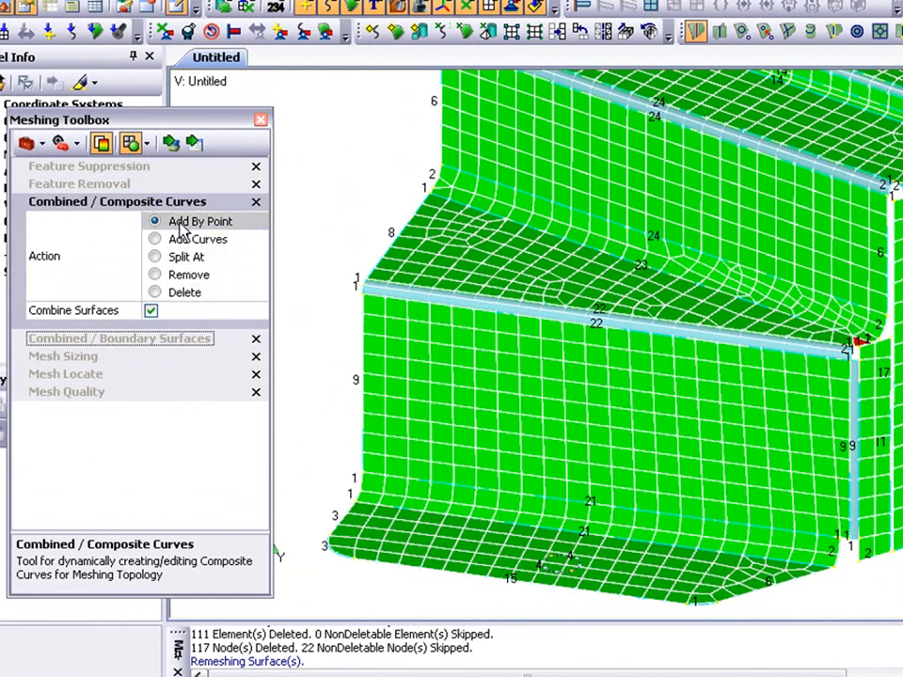
{"action": "left_click", "coordinate": [171, 142]}
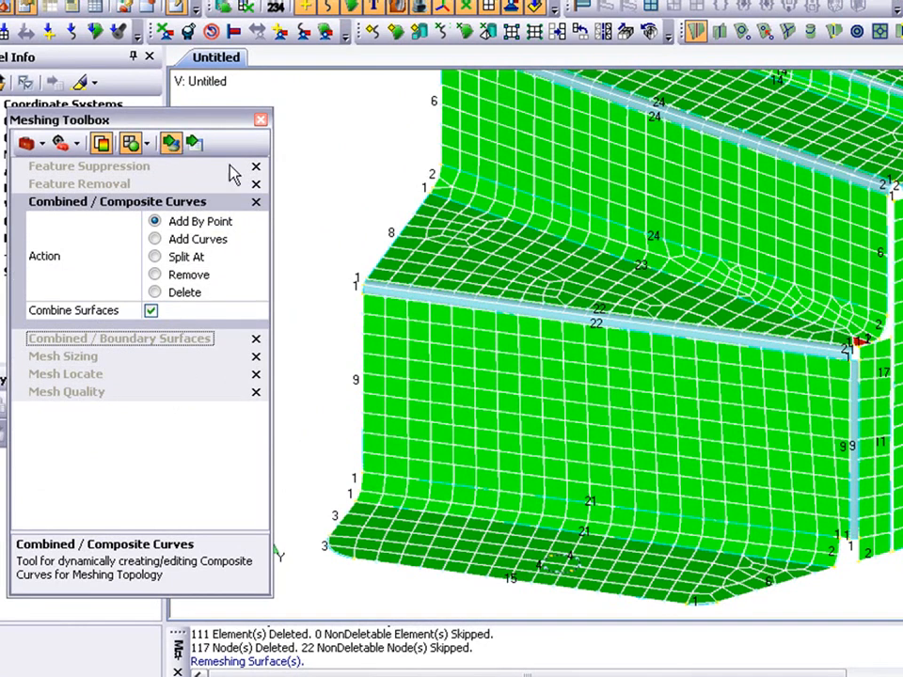
{"action": "left_click", "coordinate": [431, 183]}
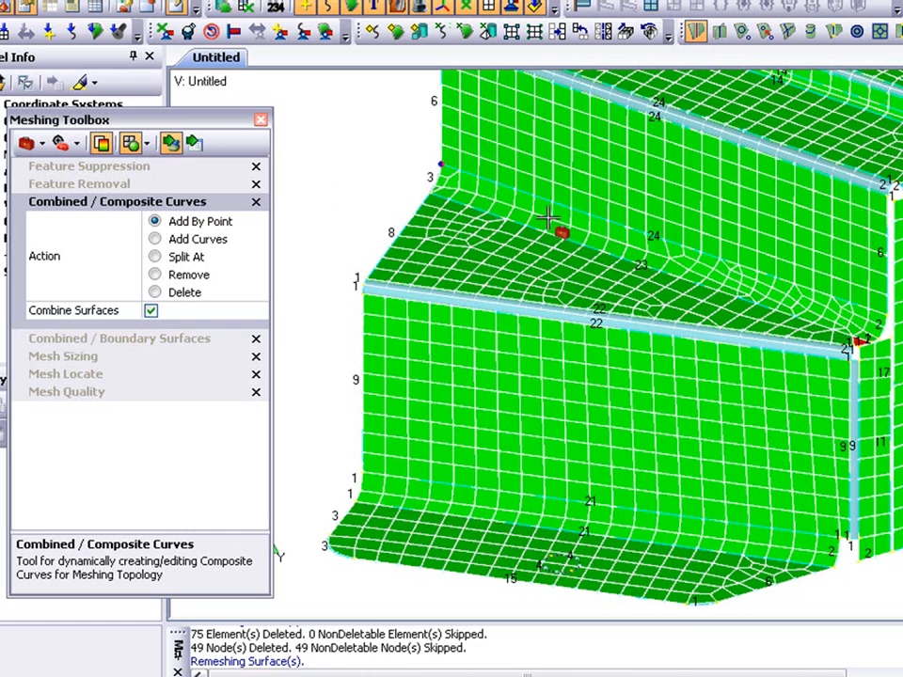
{"action": "left_click", "coordinate": [852, 342]}
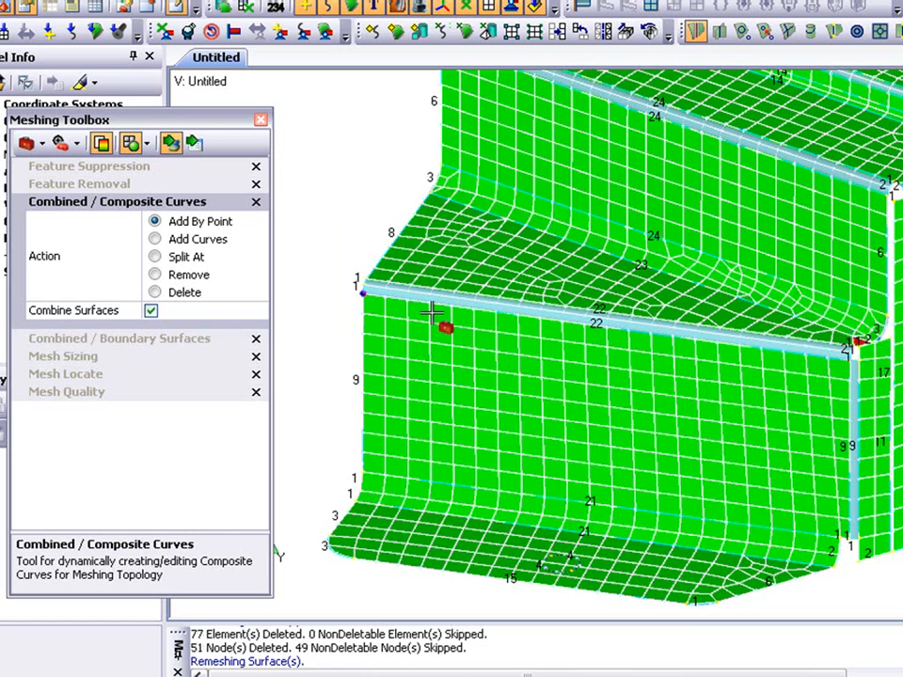
- Set the mesh sizing of the long curve between the stepped ledge and its inner bend to 24 elements
{"action": "left_click", "coordinate": [62, 356]}
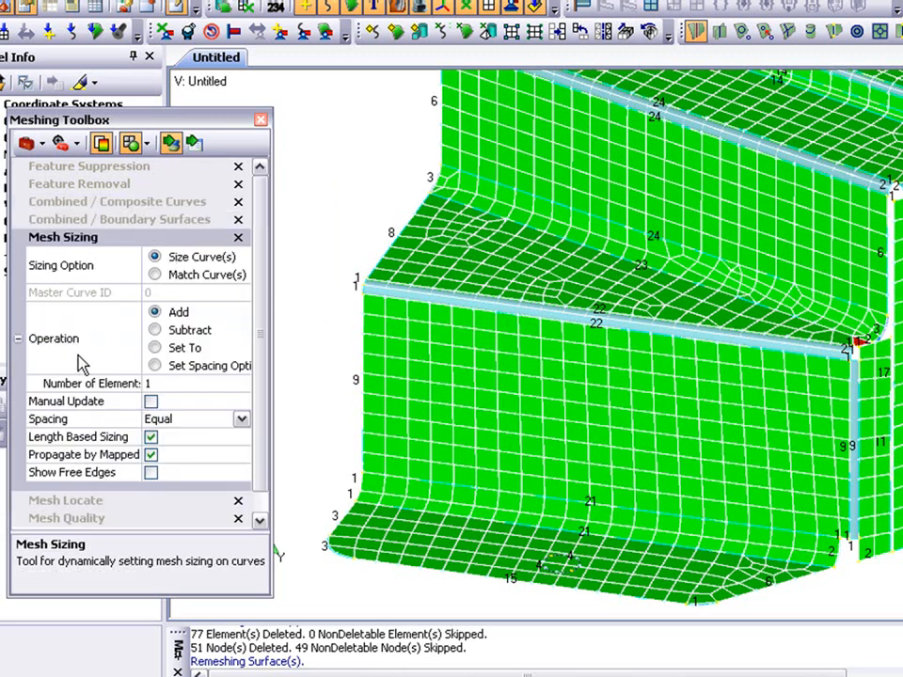
{"action": "left_click", "coordinate": [157, 348]}
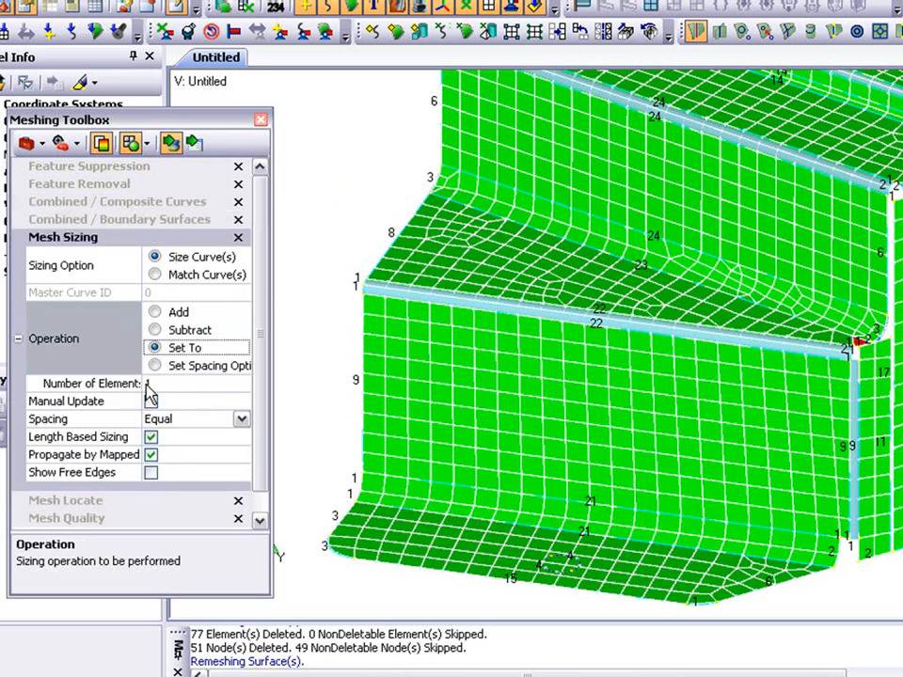
{"action": "left_click", "coordinate": [148, 385]}
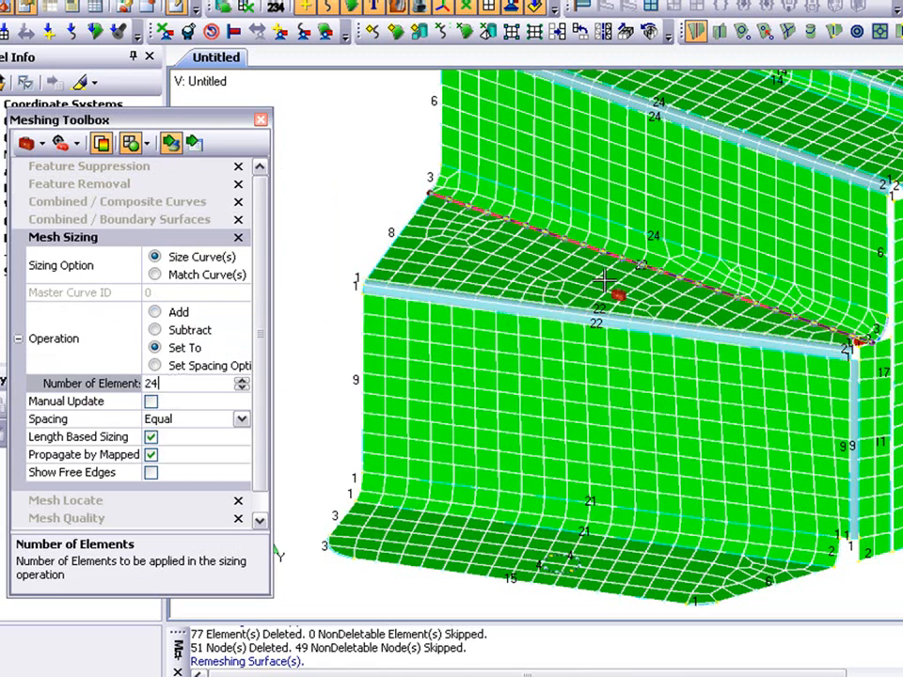
{"action": "left_click", "coordinate": [637, 276]}
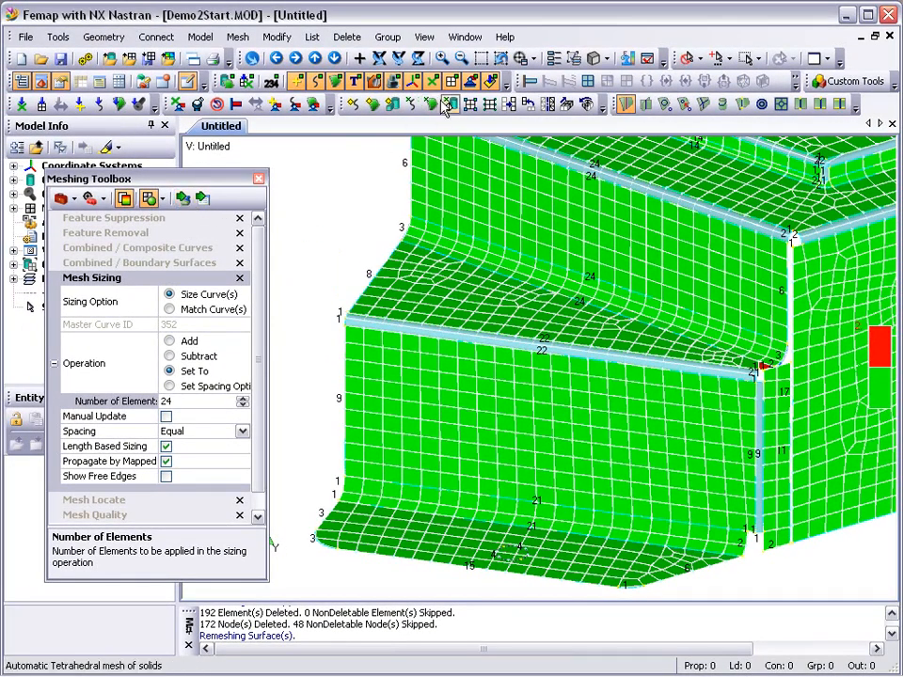
- Use Mesh Locate on the mesh attached to solid 2 to move the red element's upper node along the bend curve toward the corner
{"action": "left_click", "coordinate": [481, 62]}
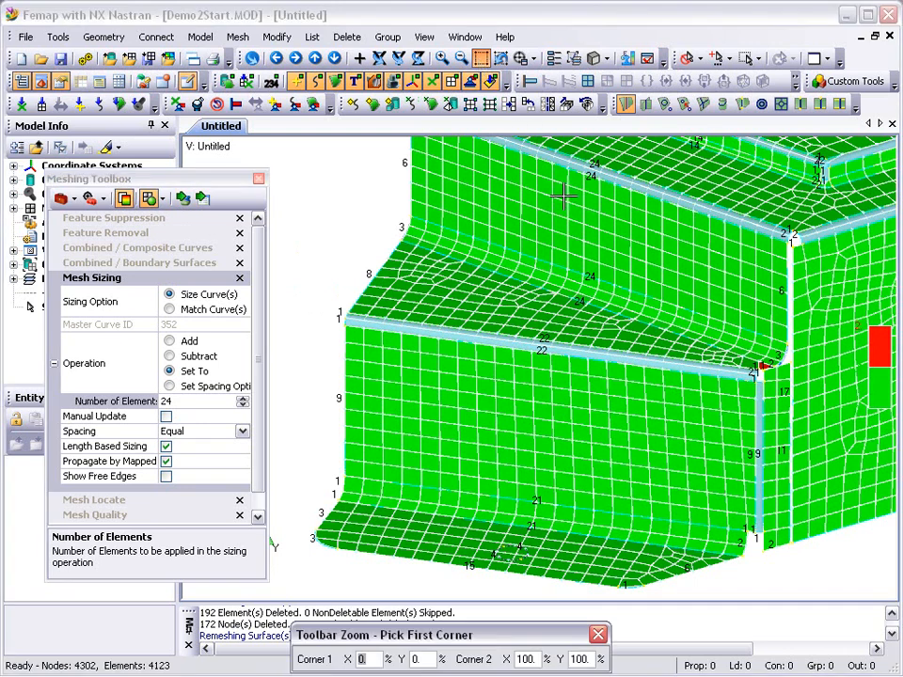
{"action": "left_click", "coordinate": [722, 346]}
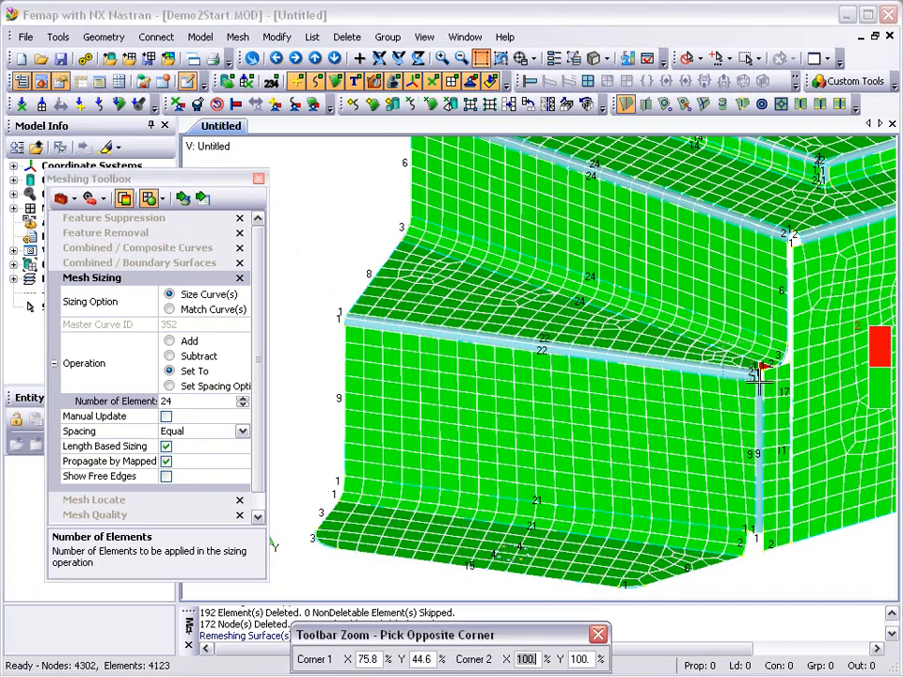
{"action": "left_click", "coordinate": [796, 395]}
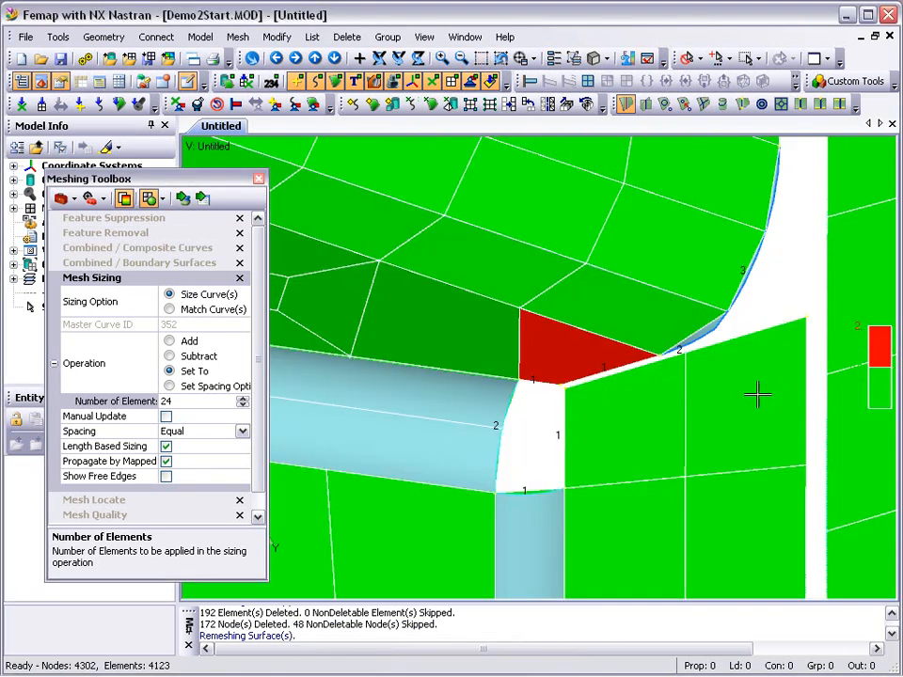
{"action": "left_click", "coordinate": [111, 501]}
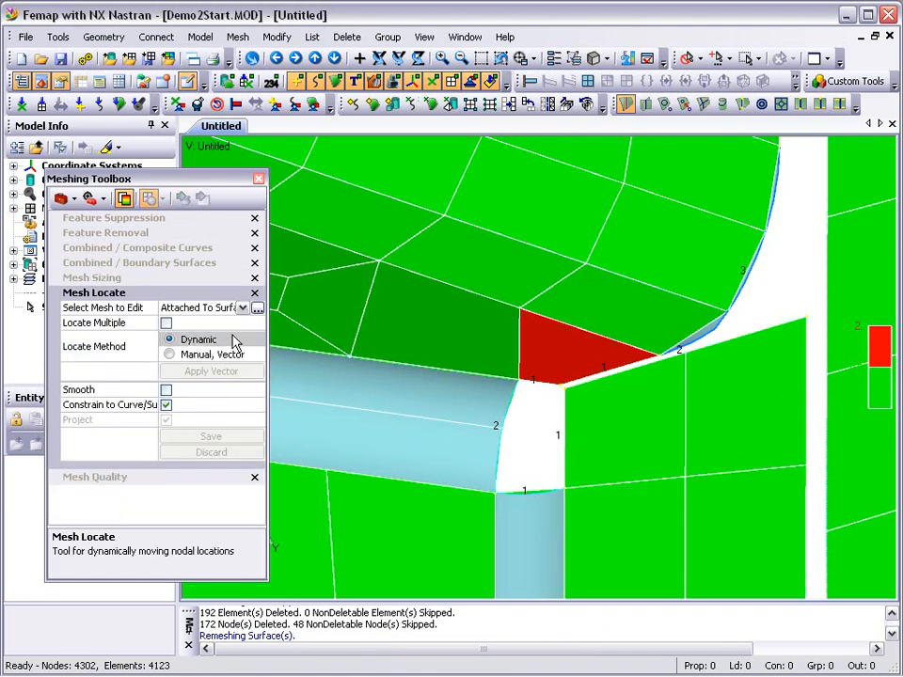
{"action": "left_click", "coordinate": [243, 307]}
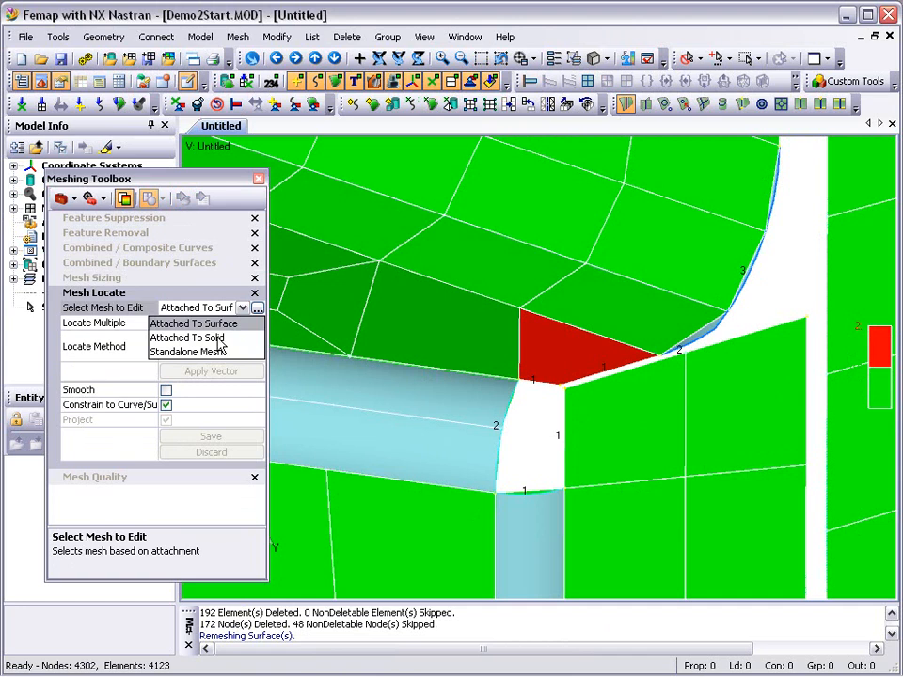
{"action": "left_click", "coordinate": [217, 338]}
{"action": "left_click", "coordinate": [258, 308]}
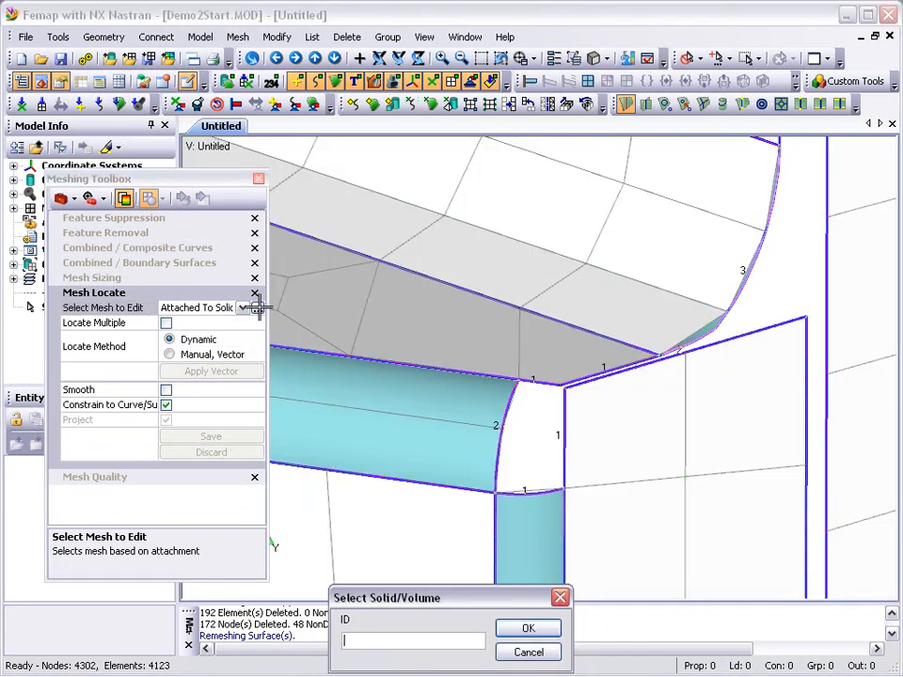
{"action": "left_click", "coordinate": [522, 626]}
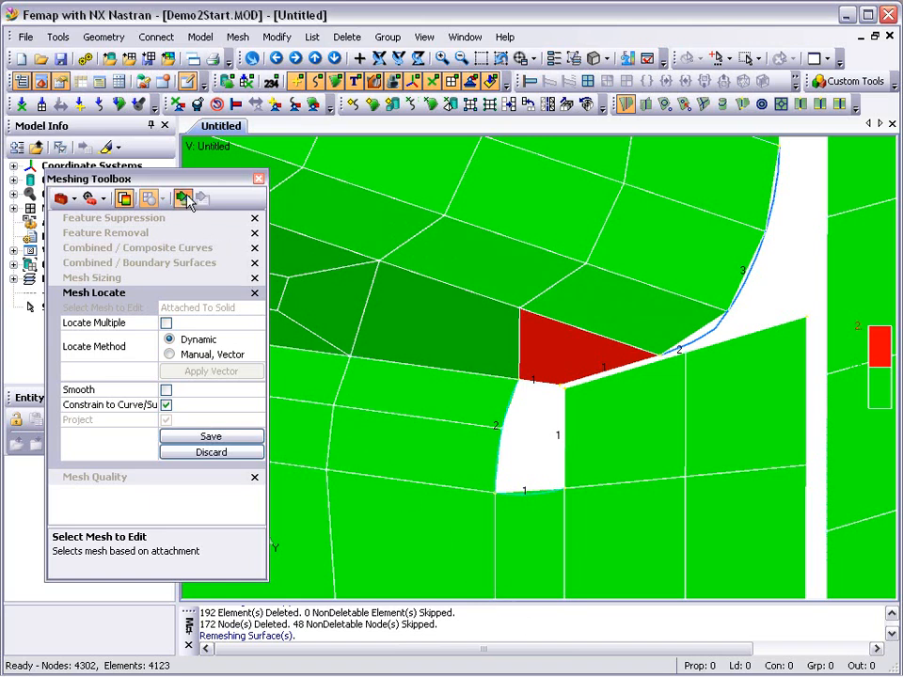
{"action": "left_click_drag", "start_coordinate": [516, 311], "coordinate": [538, 323]}
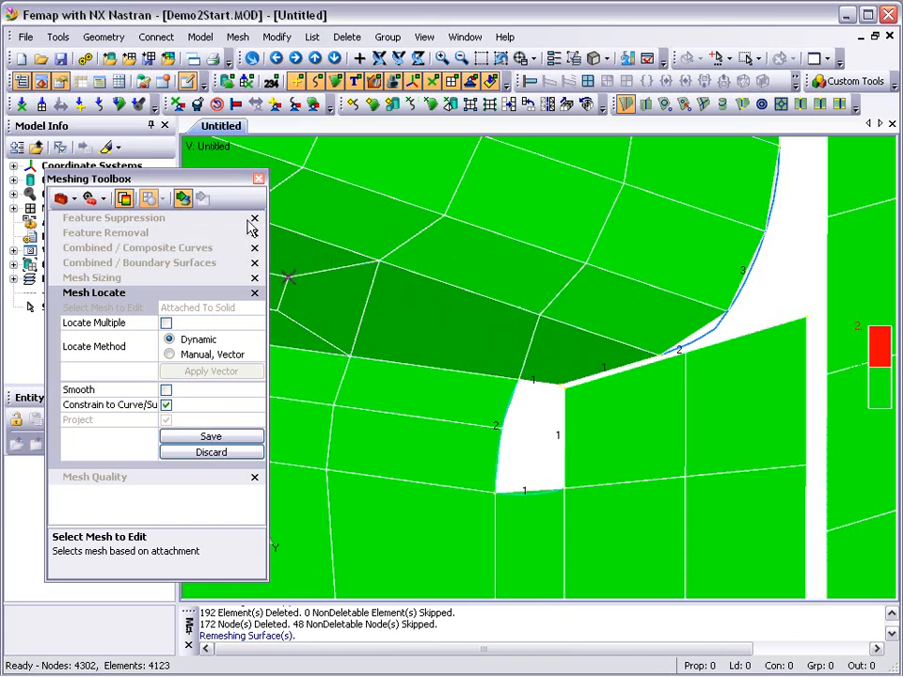
- Fit the whole part in view and examine its mesh quality plot from the side and front
{"action": "key", "text": "ctrl+a"}
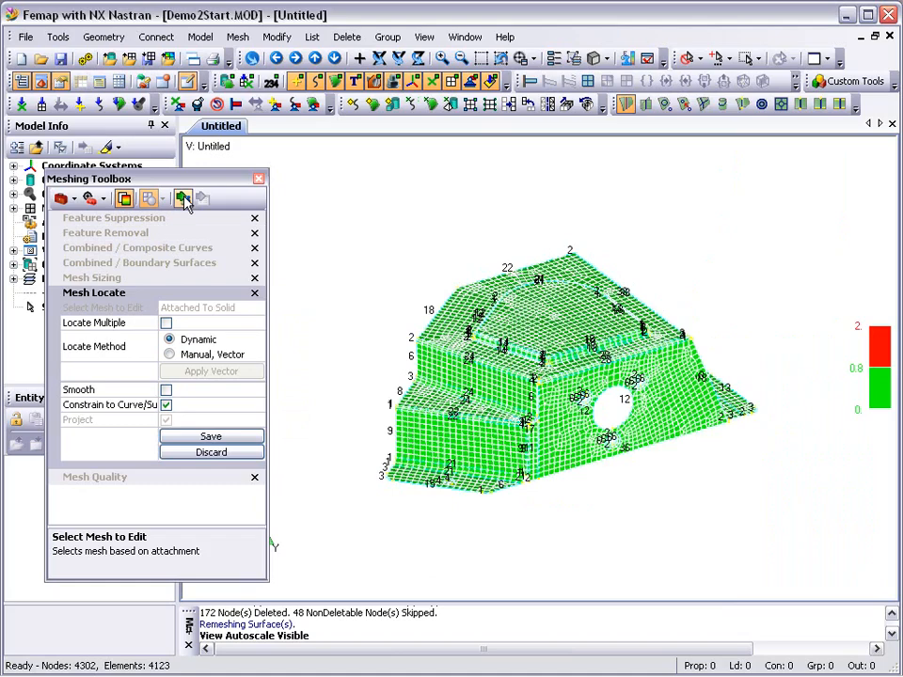
{"action": "scroll", "coordinate": [318, 284], "scroll_direction": "up", "scroll_amount": 2}
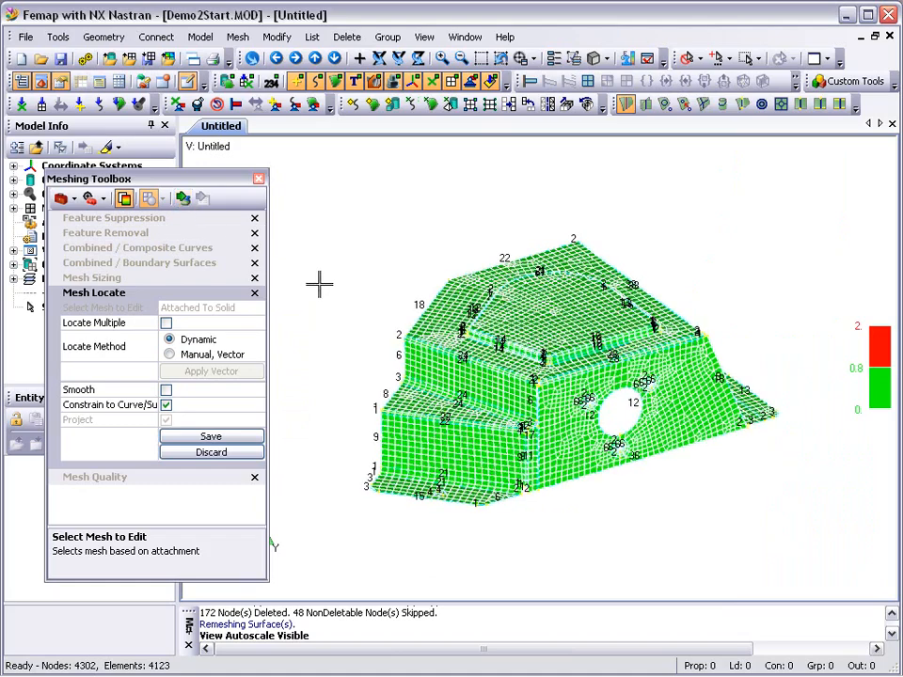
{"action": "middle_click_drag", "start_coordinate": [499, 419], "coordinate": [404, 454]}
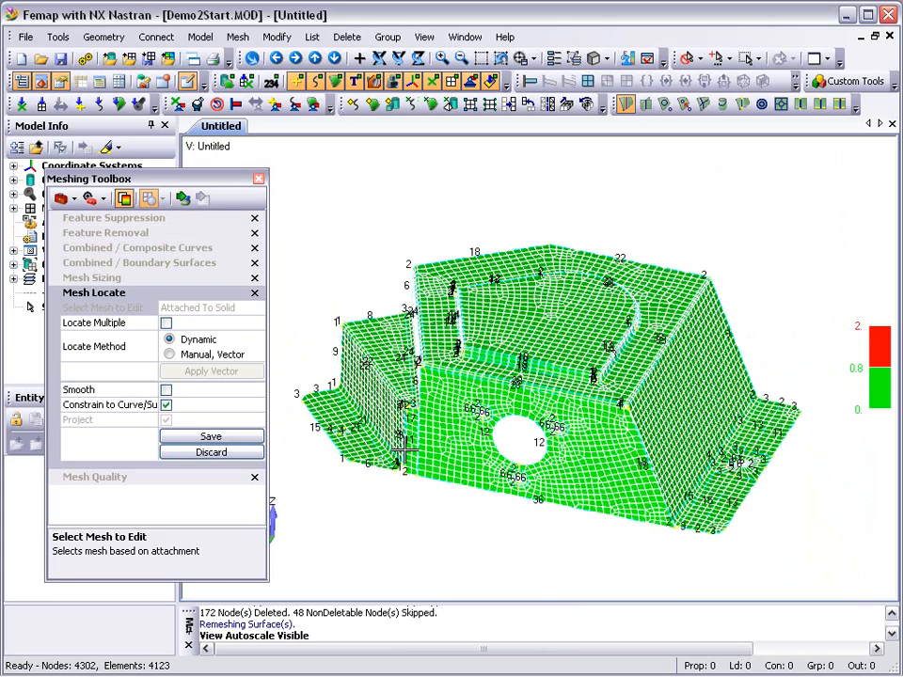
{"action": "scroll", "coordinate": [404, 451], "scroll_direction": "up", "scroll_amount": 2}
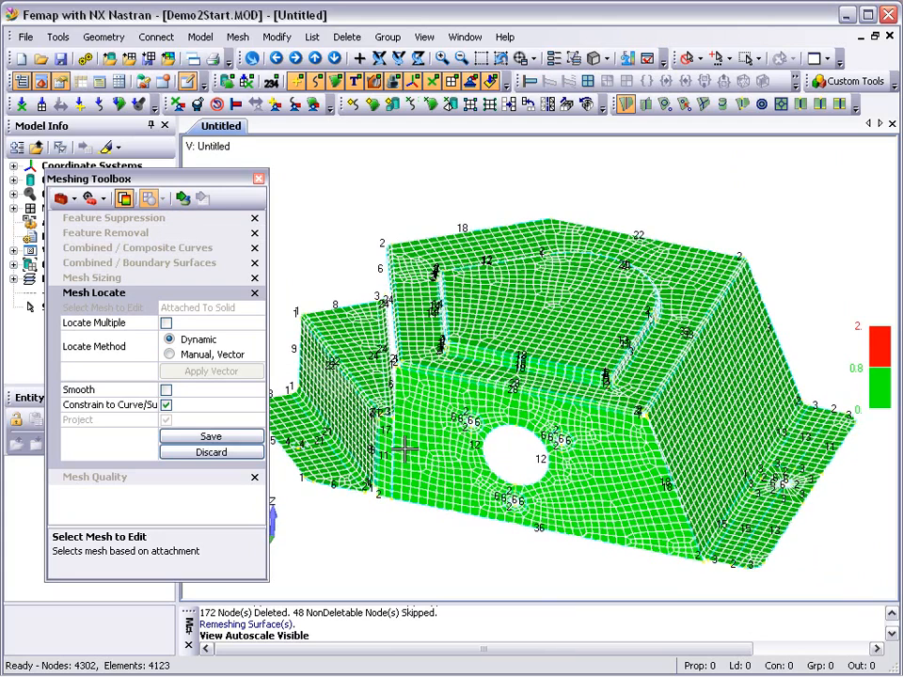